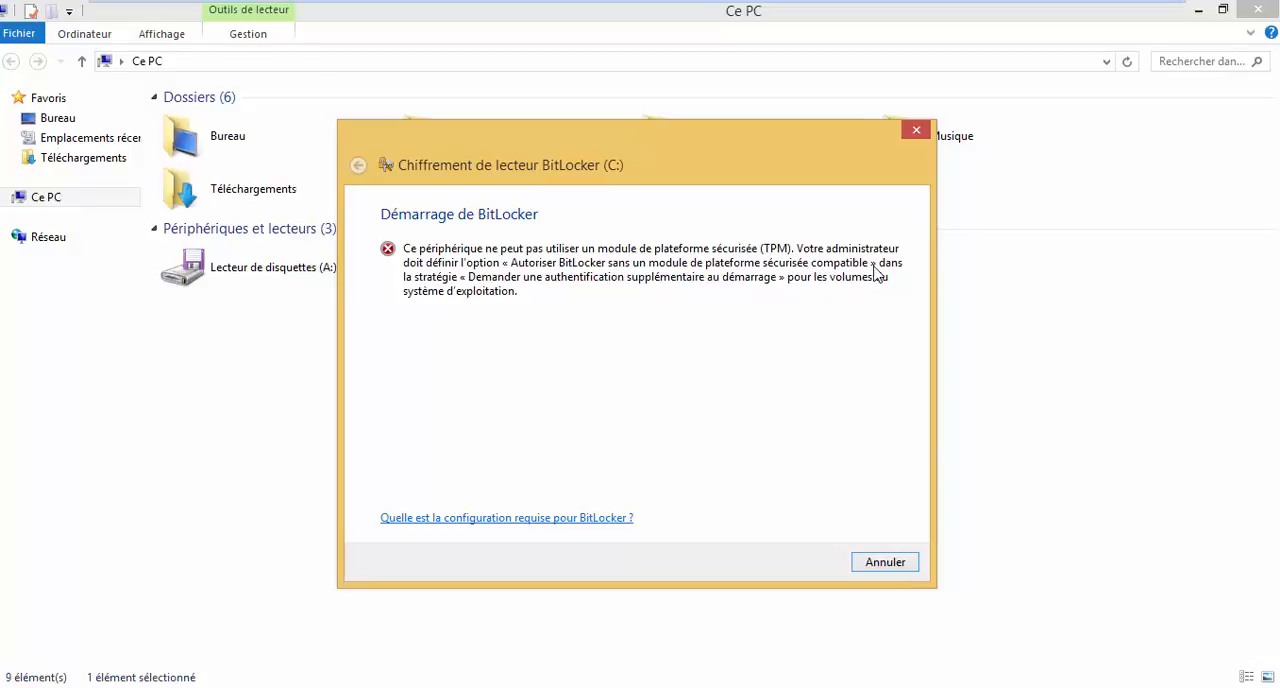
Cancel the BitLocker encryption wizard for the local disk (C:).
{"action": "left_click", "coordinate": [889, 562]}
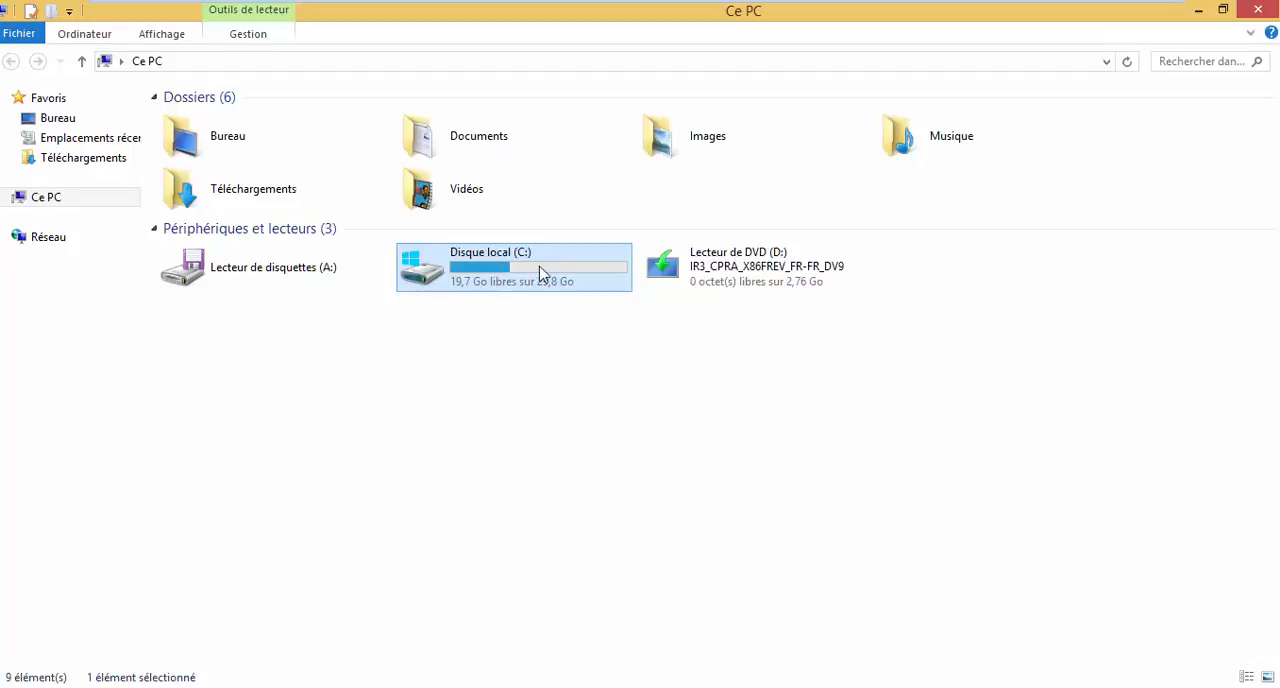
{"action": "right_click", "coordinate": [428, 261]}
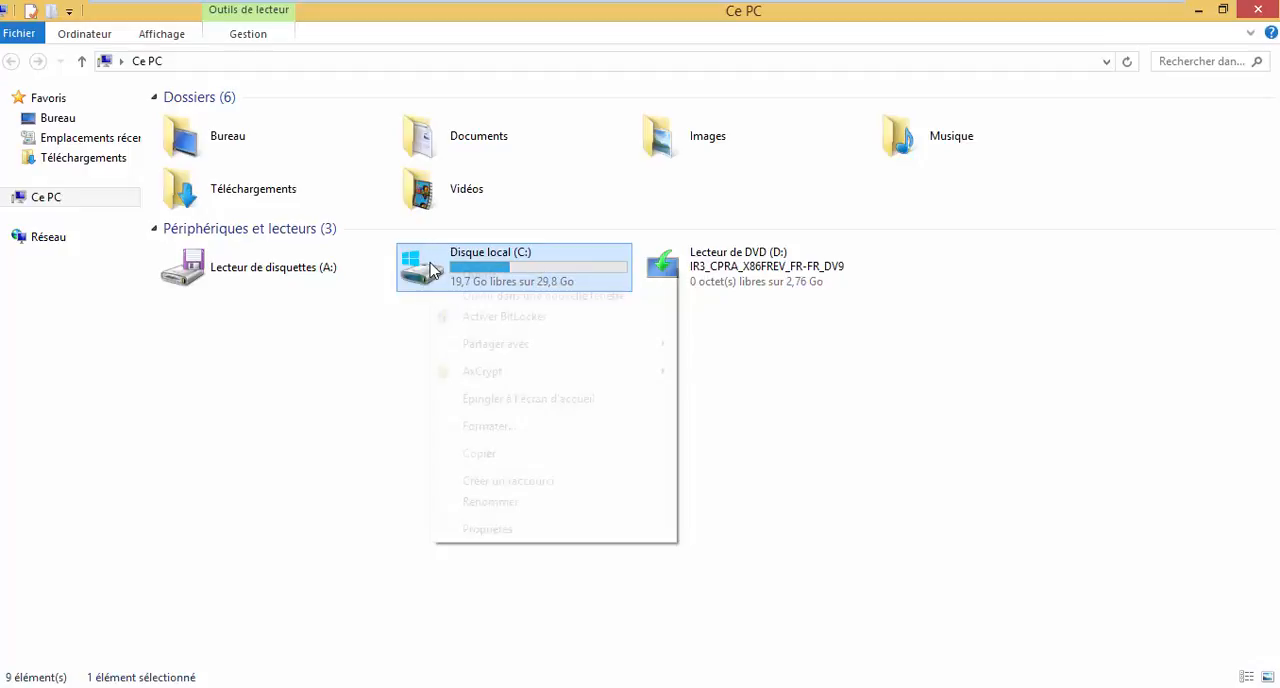
{"action": "left_click", "coordinate": [454, 563]}
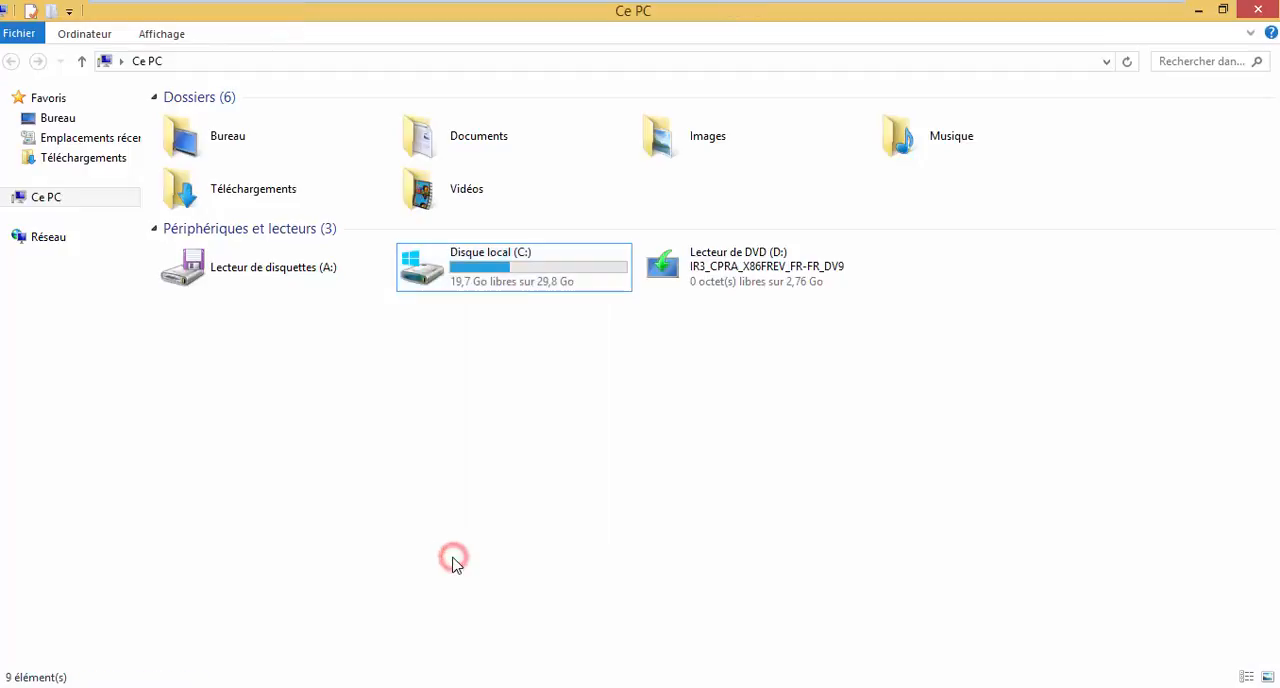
{"action": "left_click", "coordinate": [503, 259]}
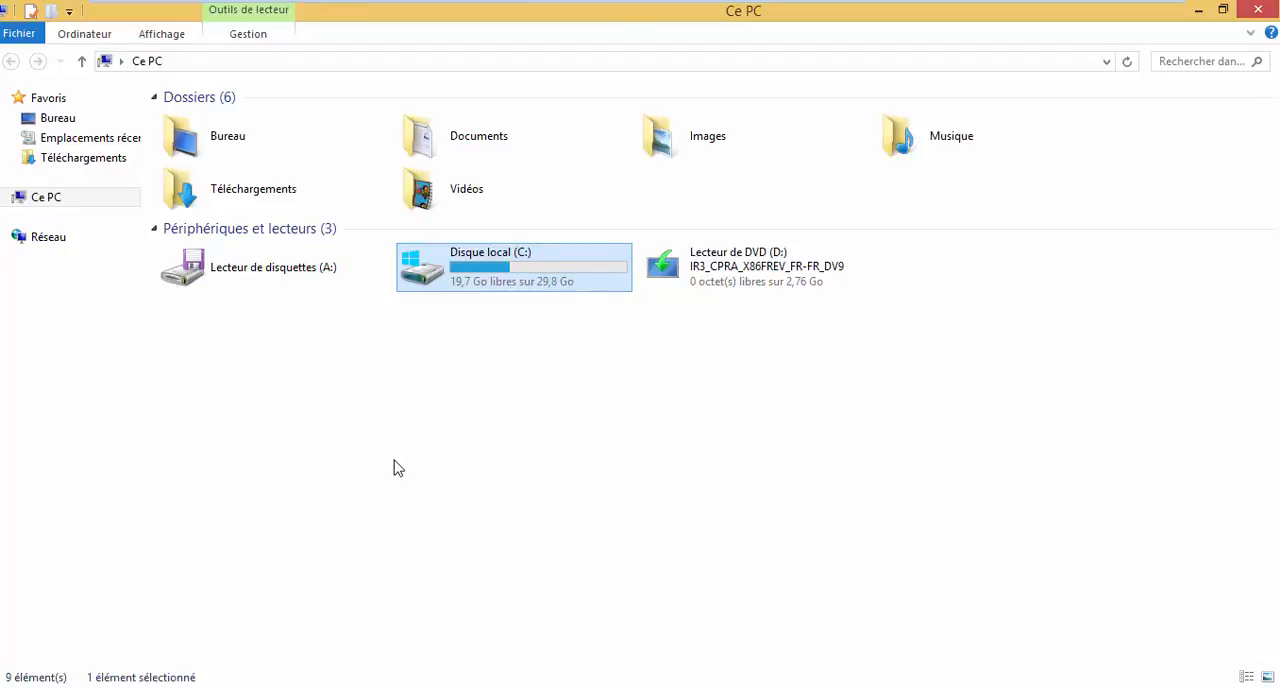
{"action": "left_click", "coordinate": [669, 377]}
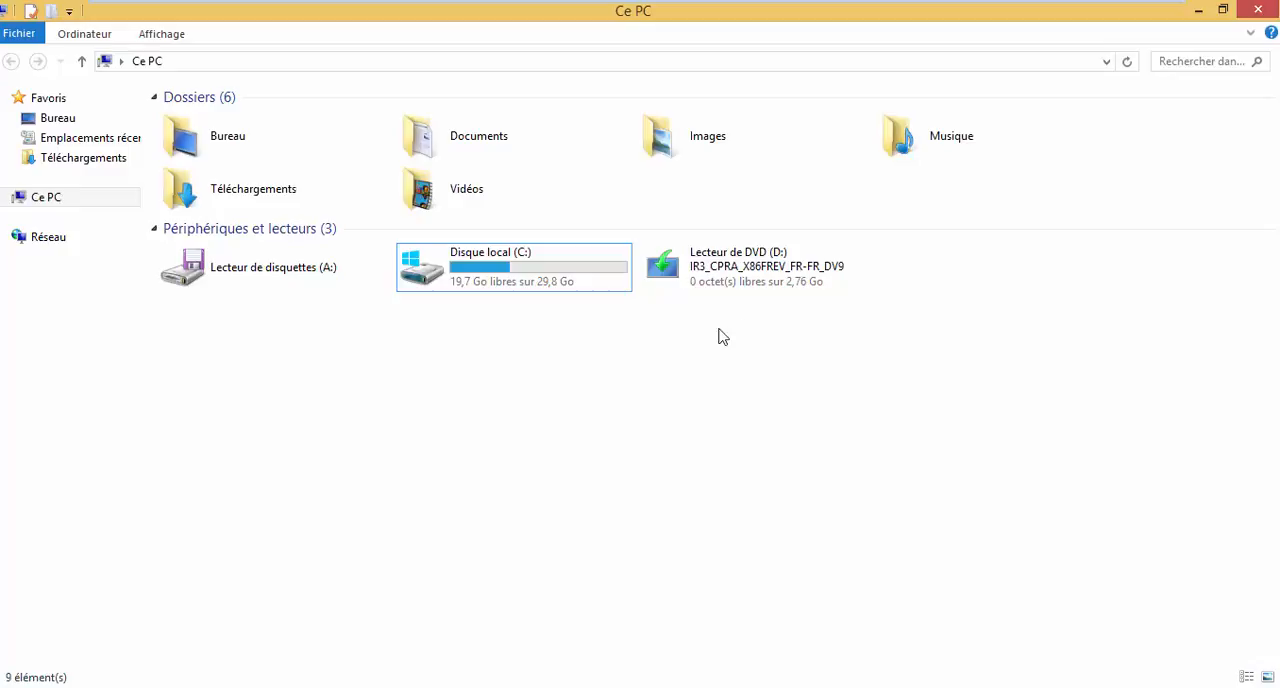
Try to turn on BitLocker for the local disk (C:), cancelling the wizard each time.
{"action": "right_click", "coordinate": [571, 282]}
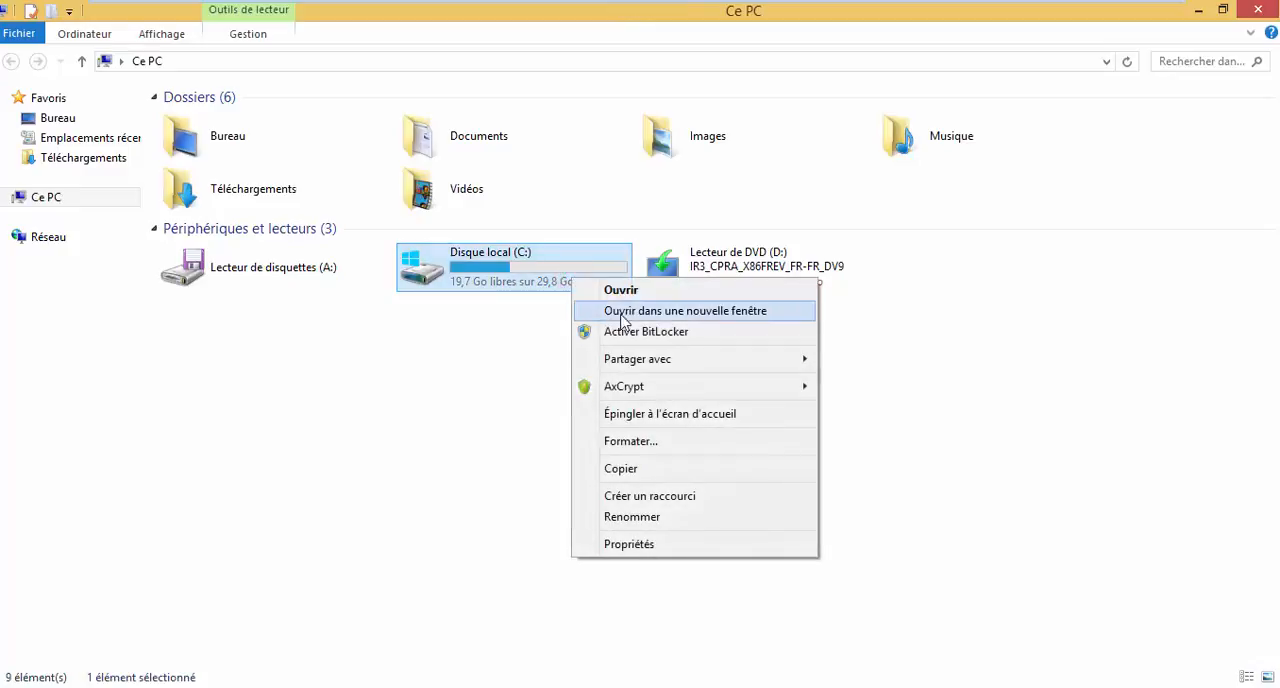
{"action": "left_click", "coordinate": [656, 334]}
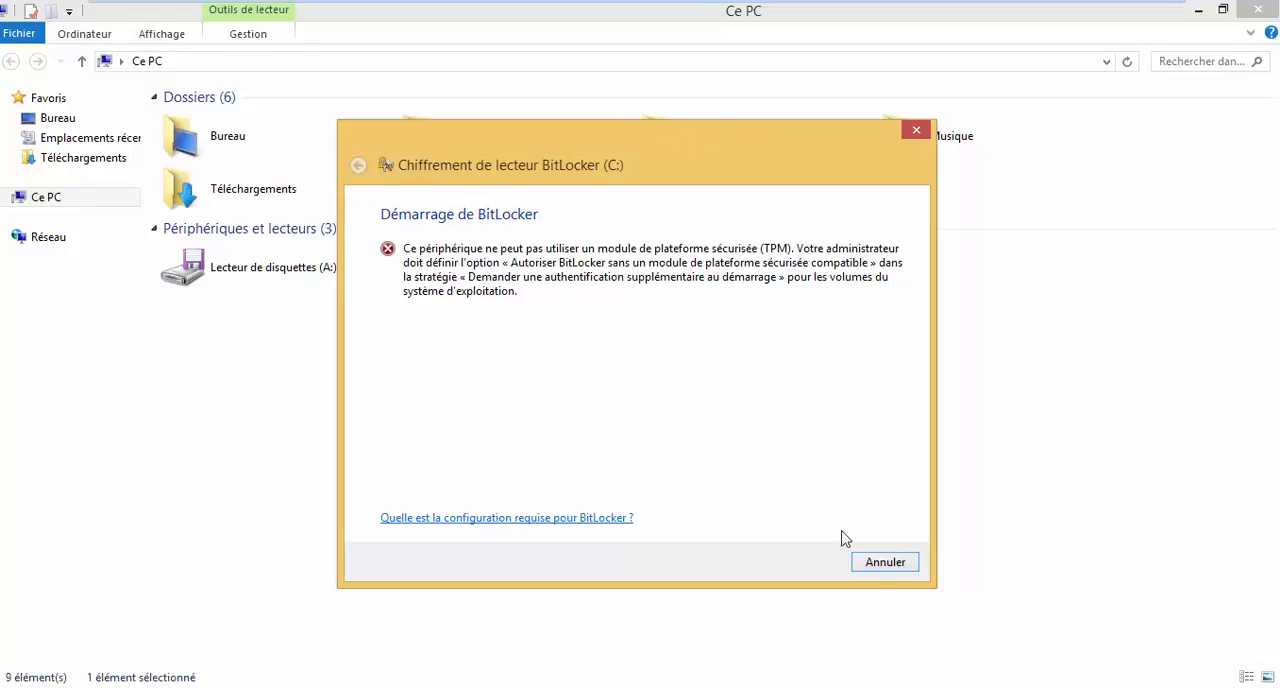
{"action": "left_click", "coordinate": [880, 566]}
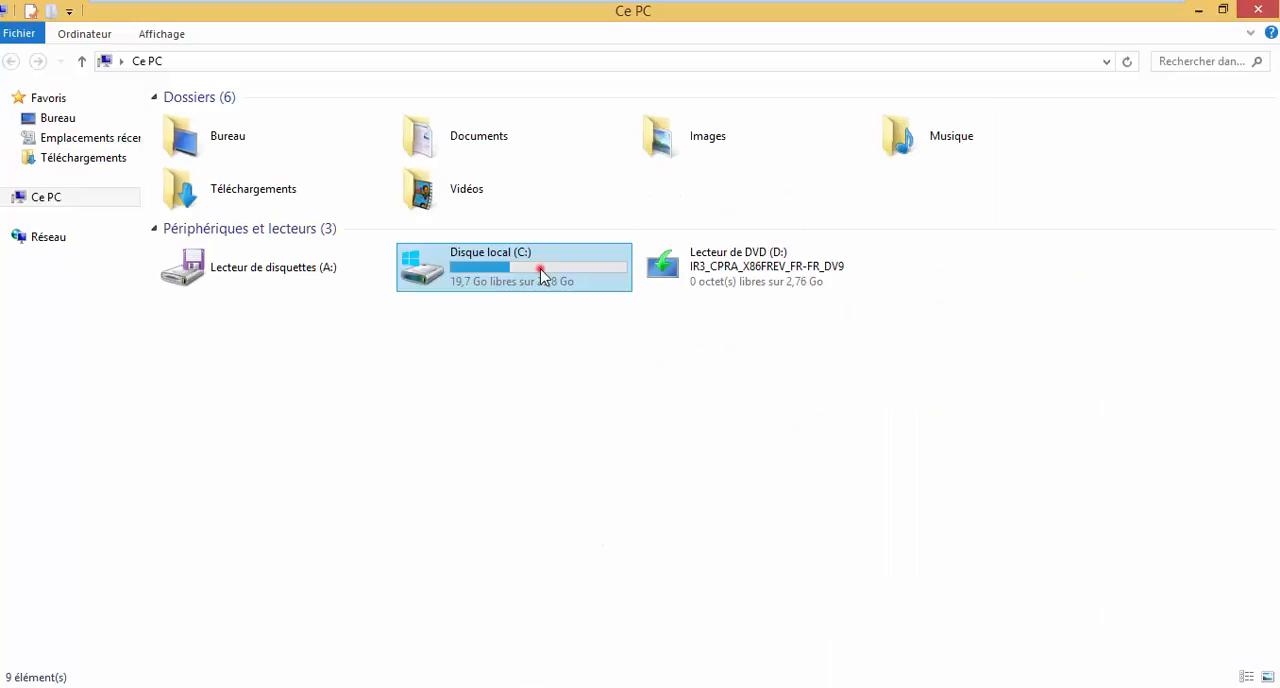
{"action": "left_click", "coordinate": [543, 277]}
{"action": "right_click", "coordinate": [541, 271]}
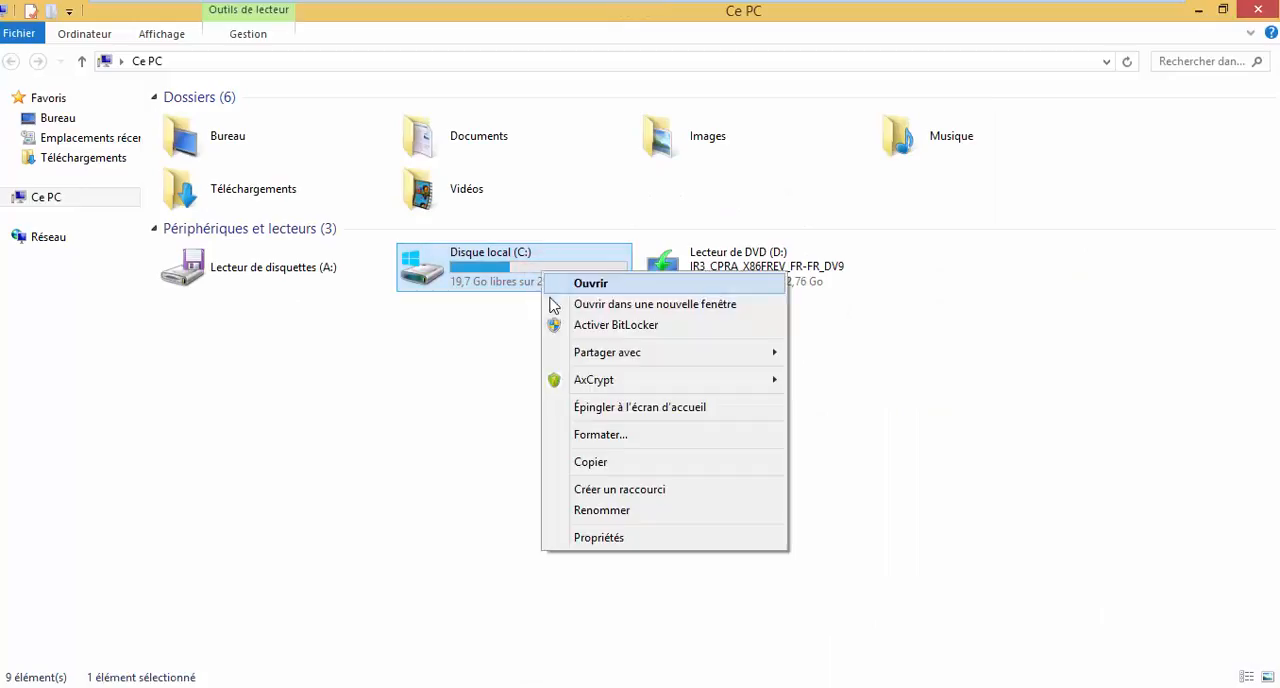
{"action": "left_click", "coordinate": [593, 333]}
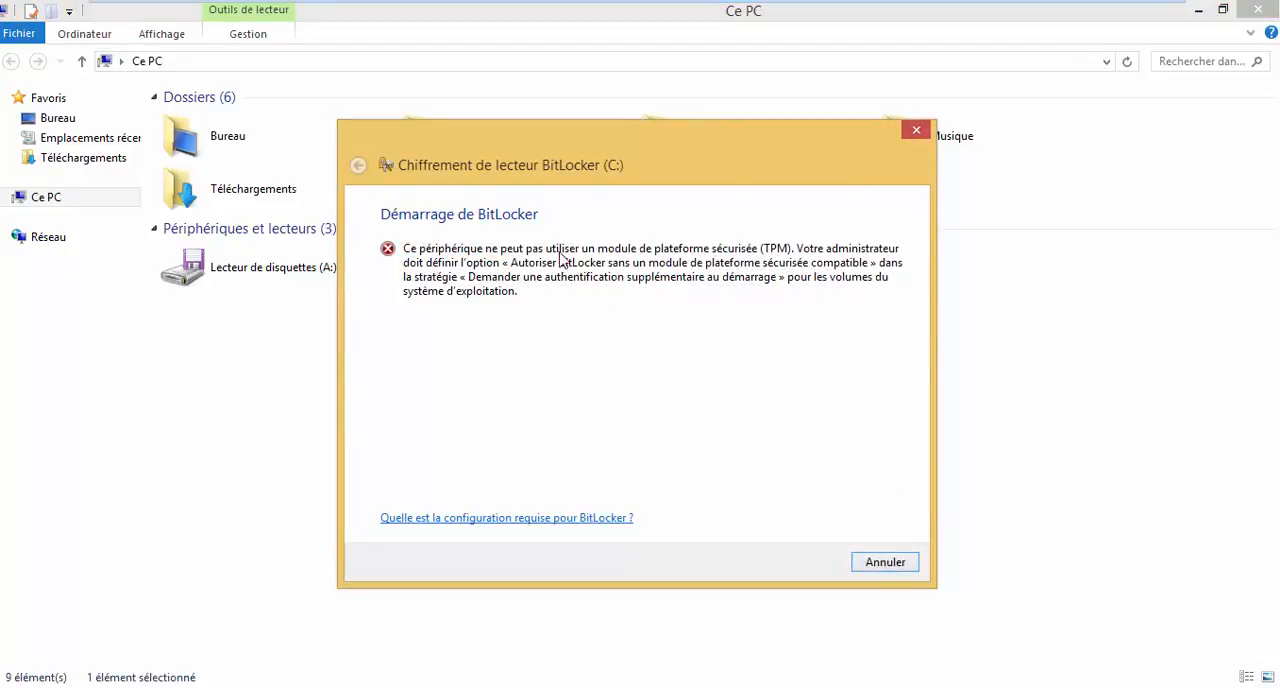
{"action": "left_click", "coordinate": [885, 562]}
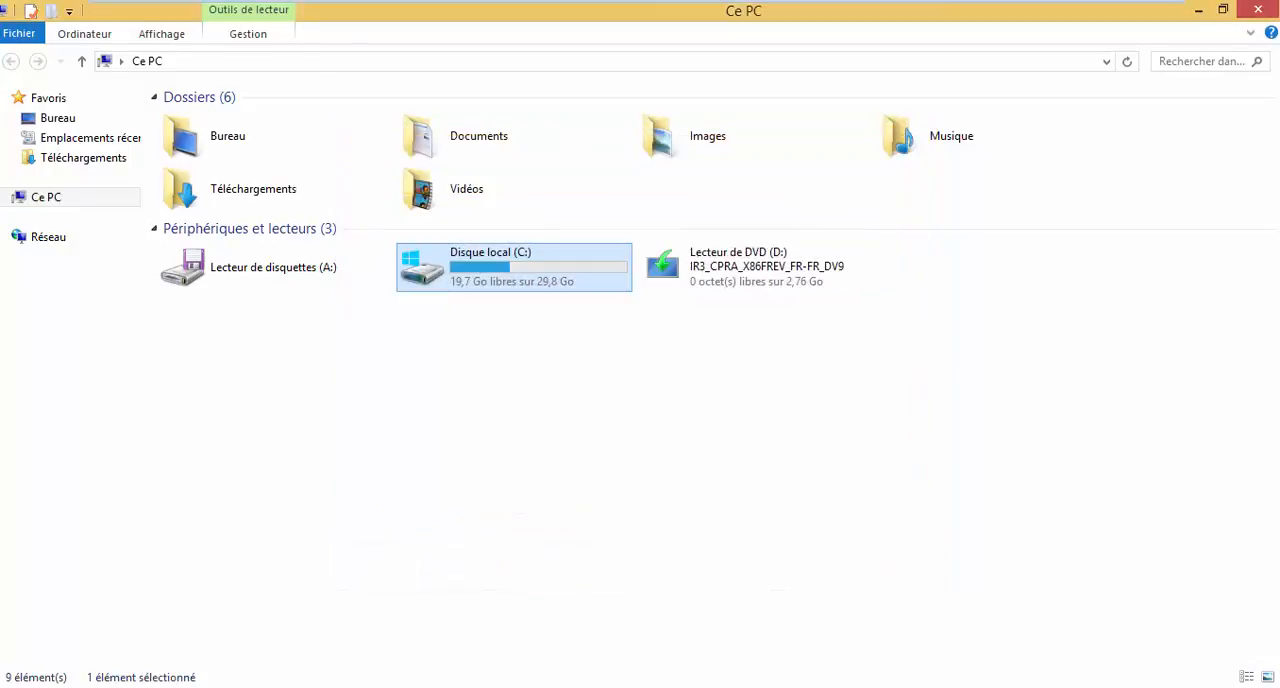
Open the Local Group Policy Editor through the Run command and enlarge its window and console tree.
{"action": "key", "text": "super+x"}
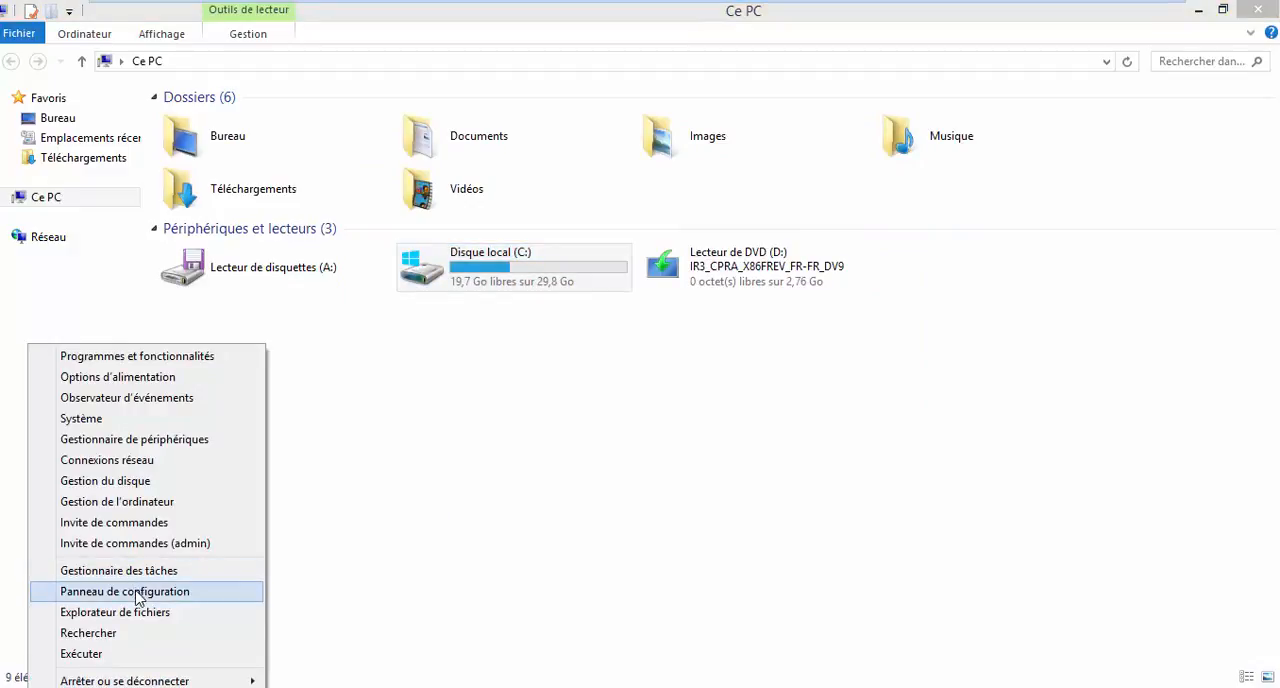
{"action": "left_click", "coordinate": [141, 655]}
{"action": "left_click", "coordinate": [240, 650]}
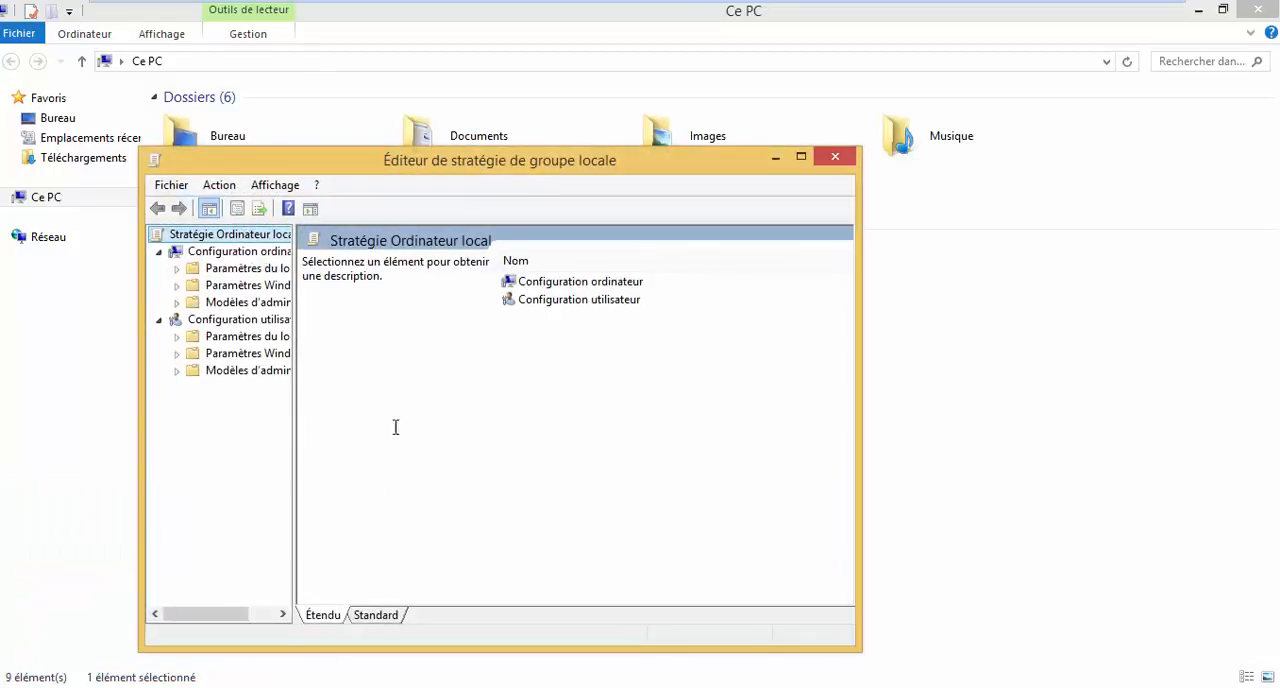
{"action": "double_click", "coordinate": [446, 166]}
{"action": "left_click_drag", "start_coordinate": [137, 160], "coordinate": [366, 194]}
{"action": "left_click", "coordinate": [314, 380]}
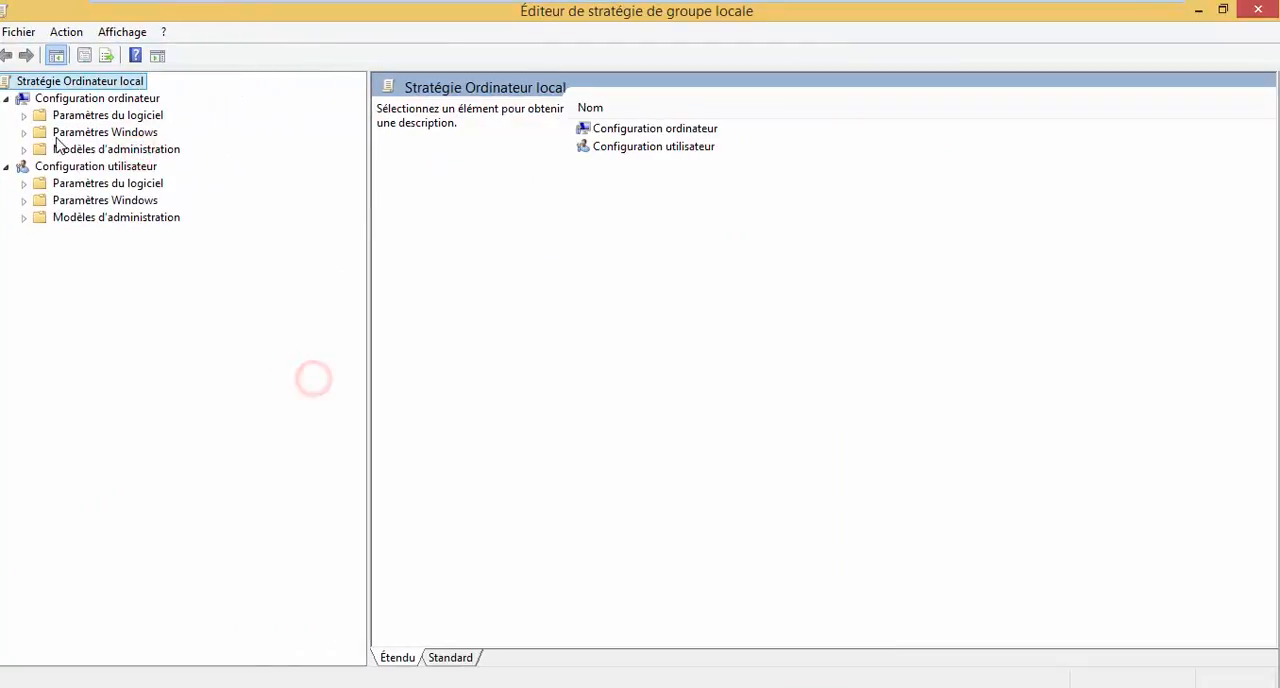
Show the "Lecteurs du système d'exploitation" policies under Configuration ordinateur, Modèles d'administration, Composants Windows, Chiffrement de lecteur BitLocker.
{"action": "left_click", "coordinate": [24, 149]}
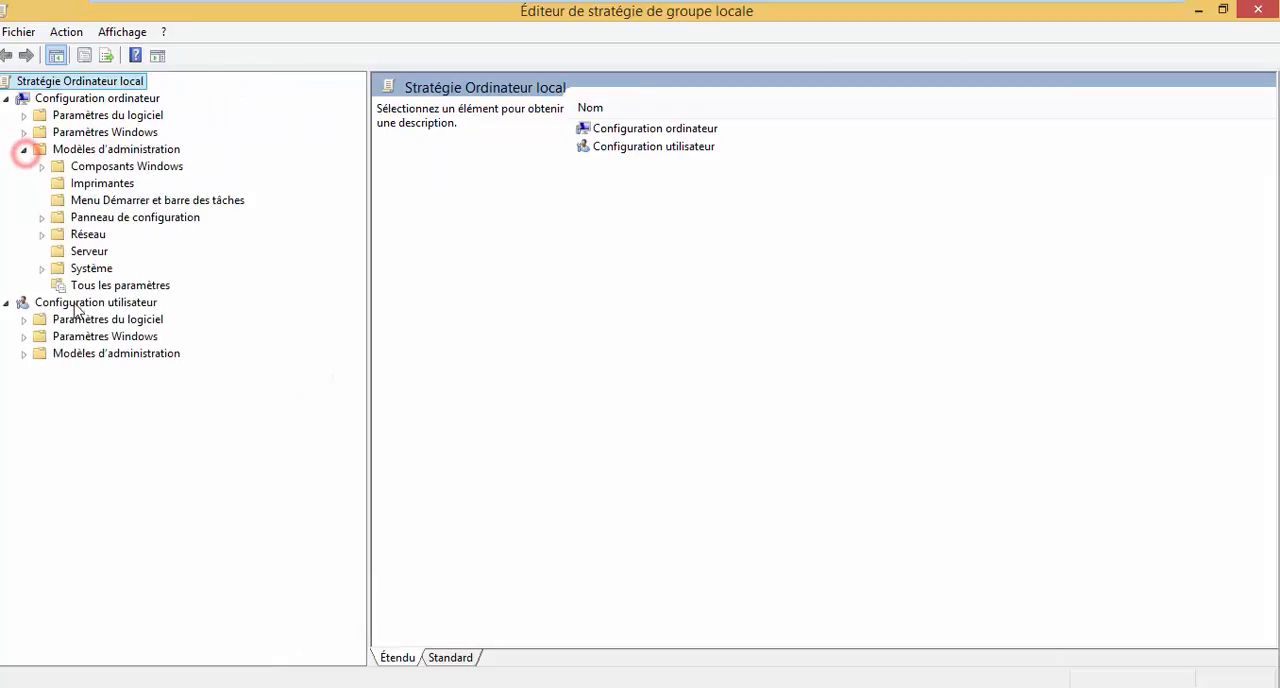
{"action": "left_click", "coordinate": [41, 166]}
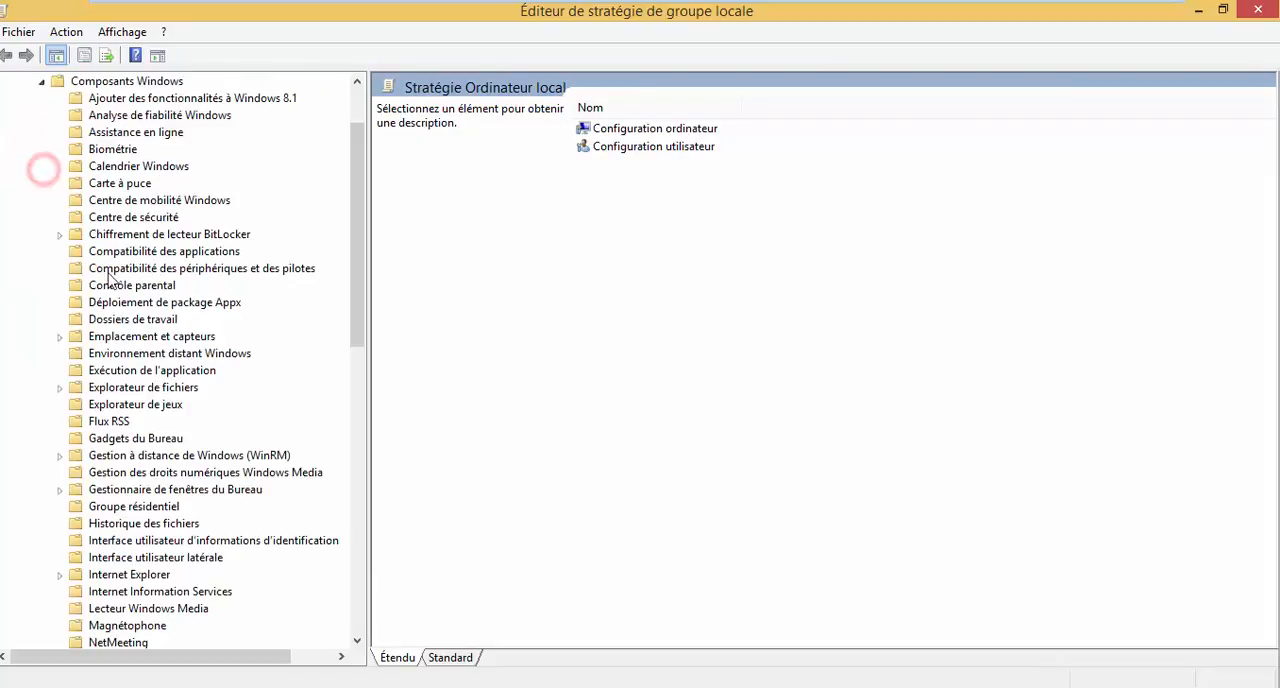
{"action": "left_click", "coordinate": [59, 236]}
{"action": "left_click", "coordinate": [122, 234]}
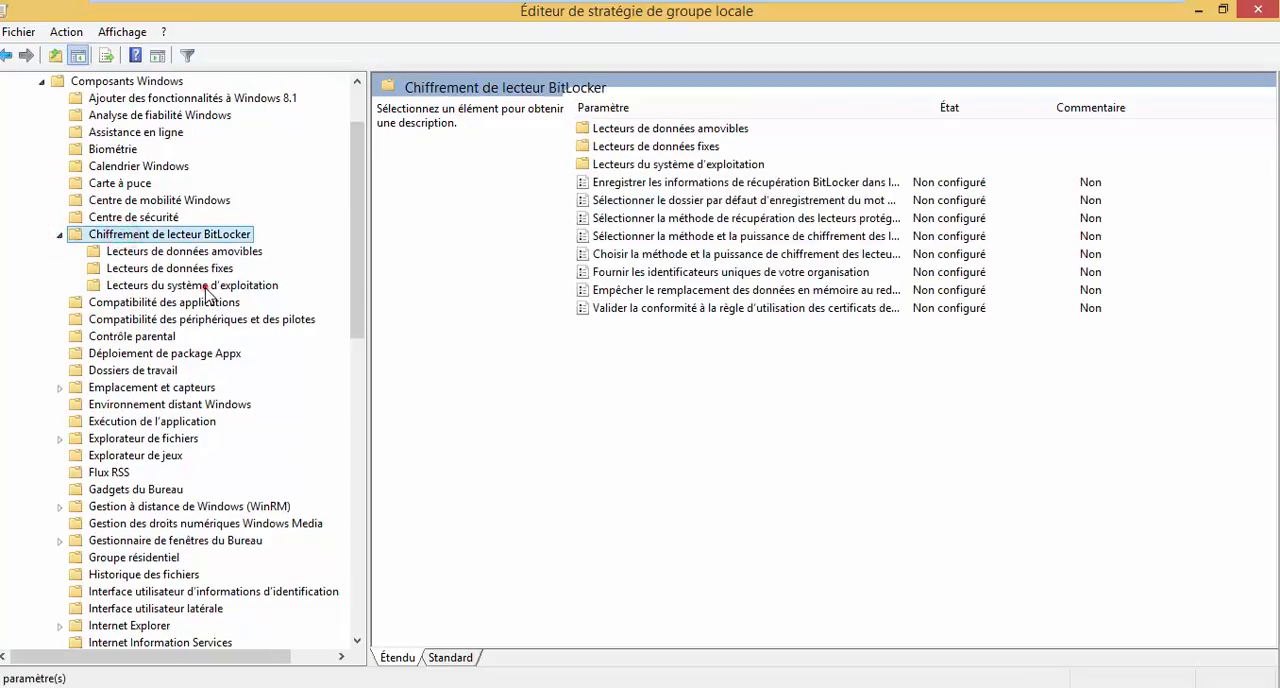
{"action": "left_click", "coordinate": [208, 288]}
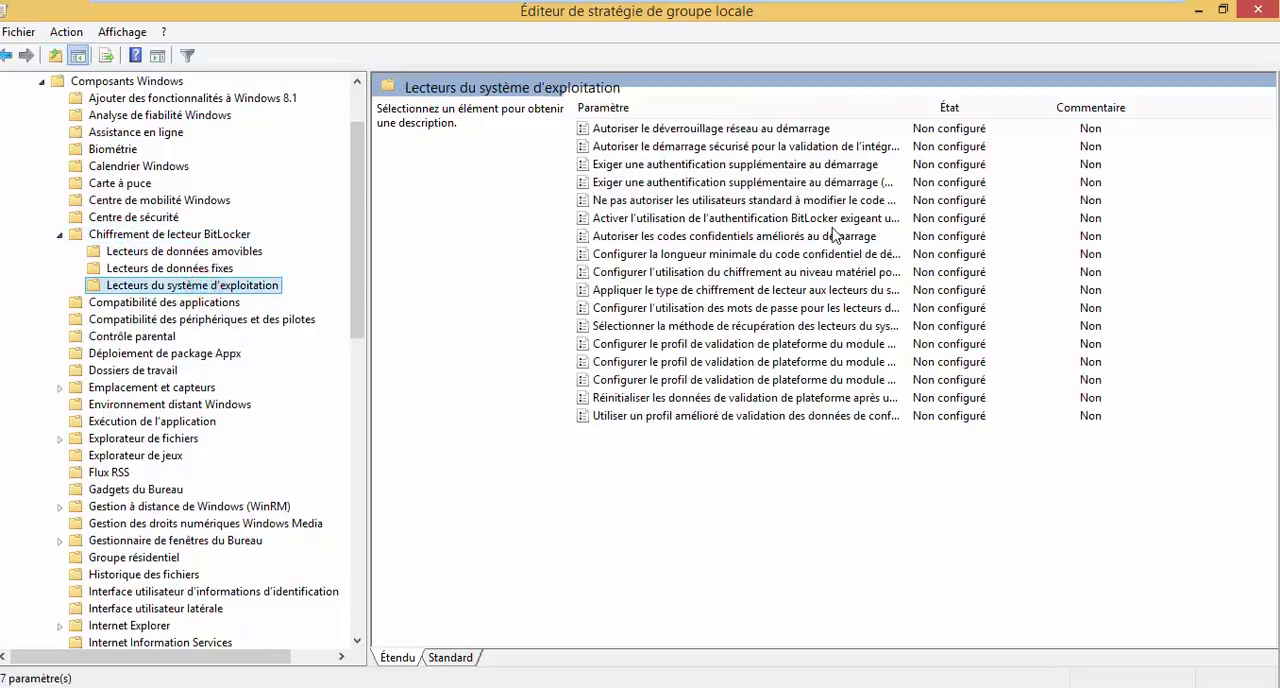
Compare the two "Exiger une authentification supplémentaire au démarrage" policies, widening the Paramètre column to read their full names.
{"action": "left_click", "coordinate": [790, 166]}
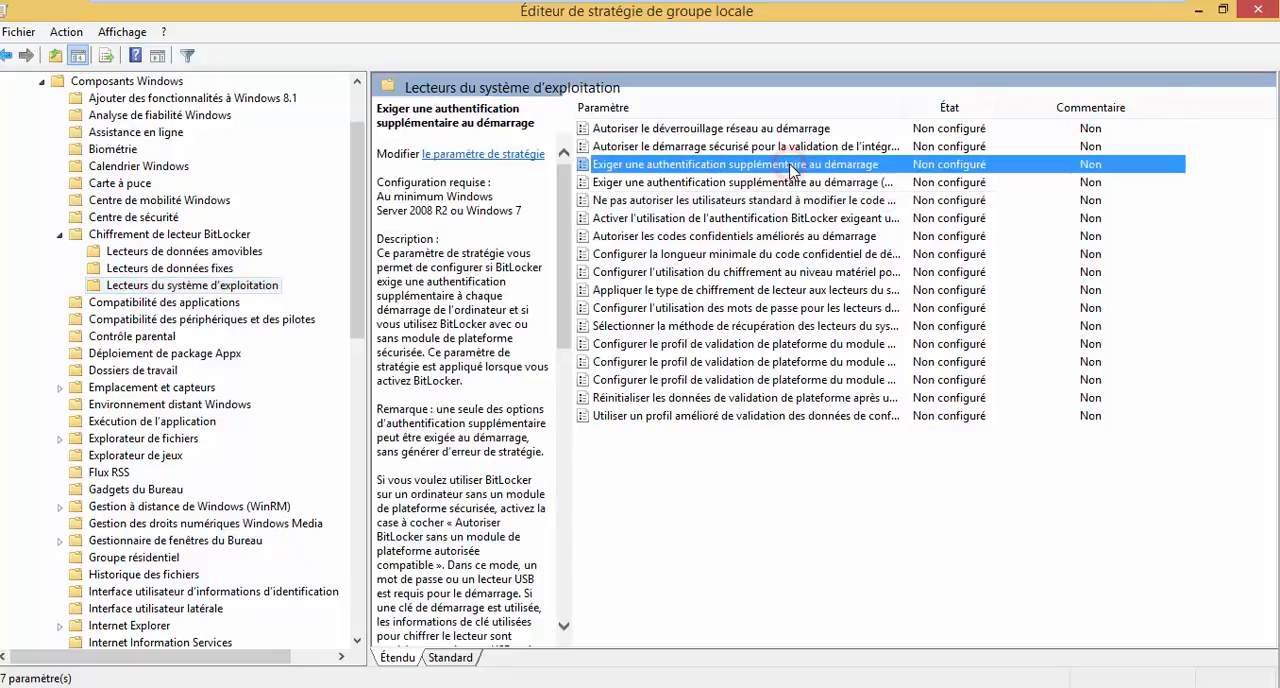
{"action": "left_click", "coordinate": [798, 186]}
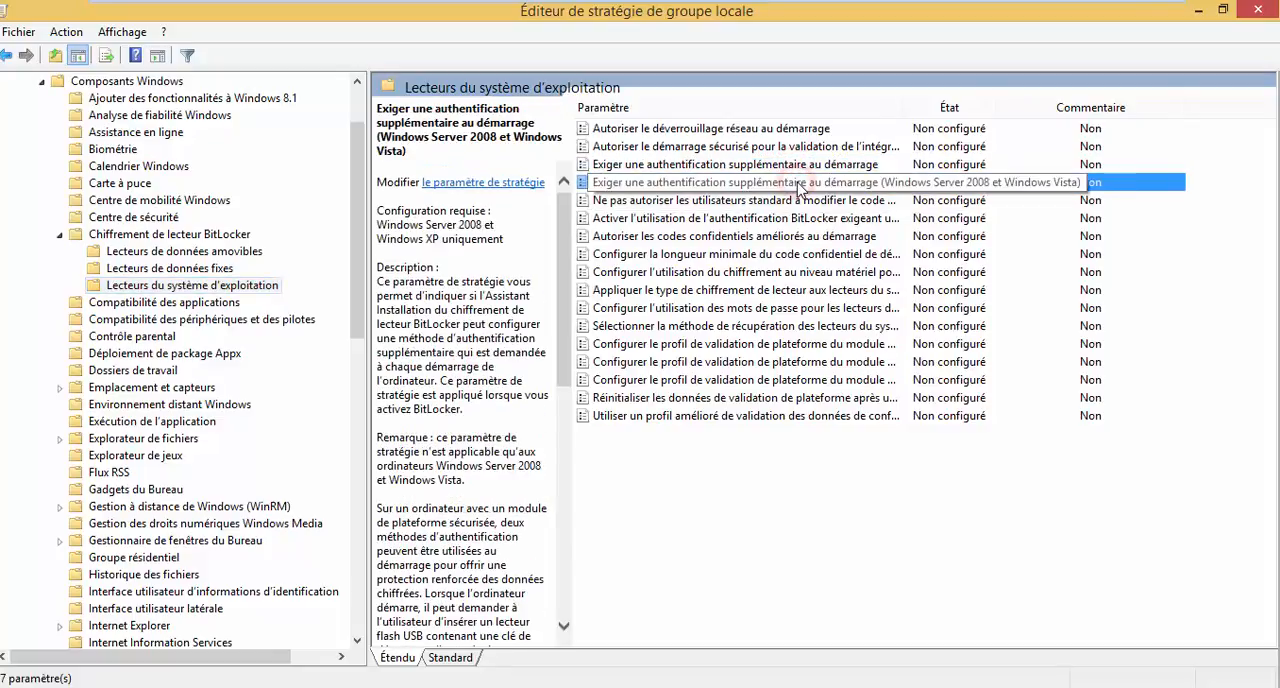
{"action": "left_click_drag", "start_coordinate": [905, 106], "coordinate": [1129, 112]}
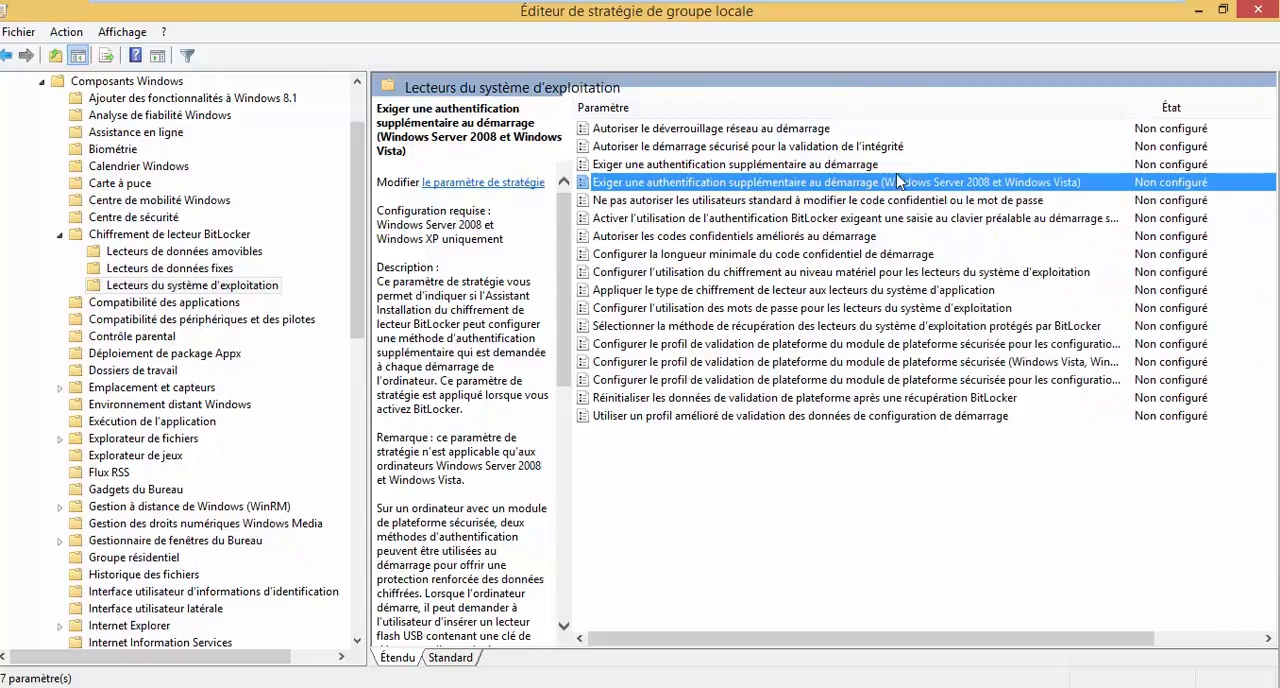
{"action": "left_click", "coordinate": [718, 165]}
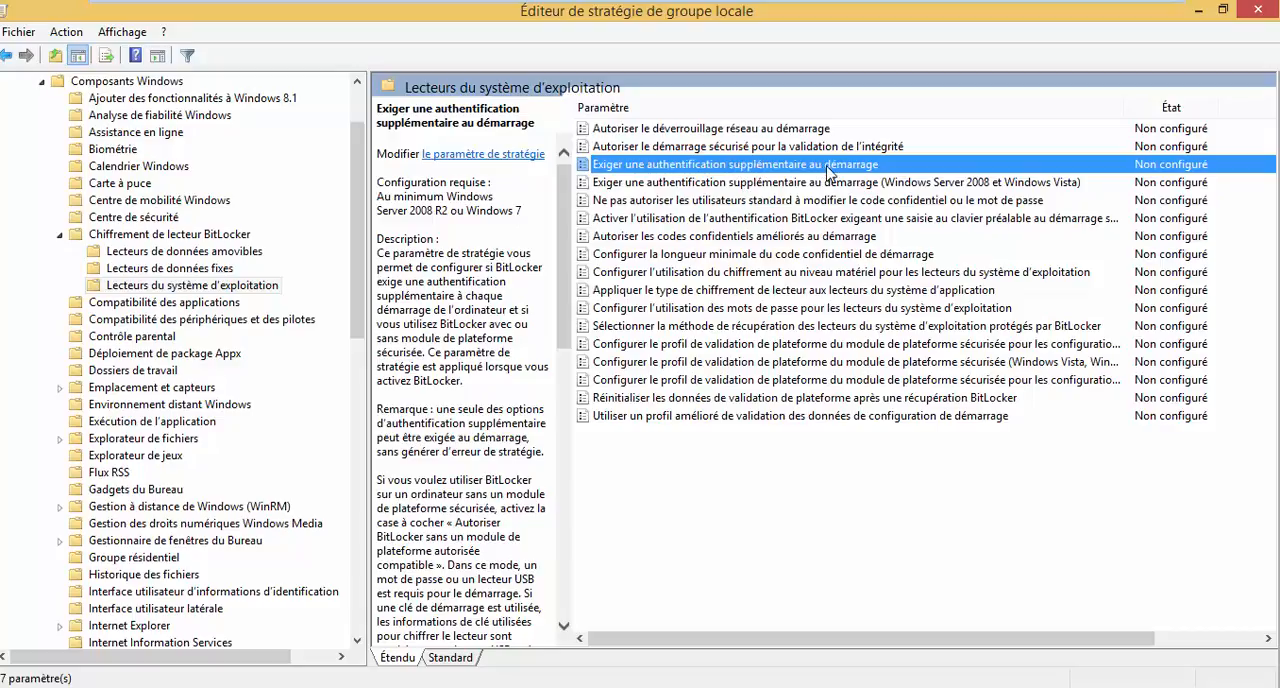
{"action": "left_click", "coordinate": [853, 186]}
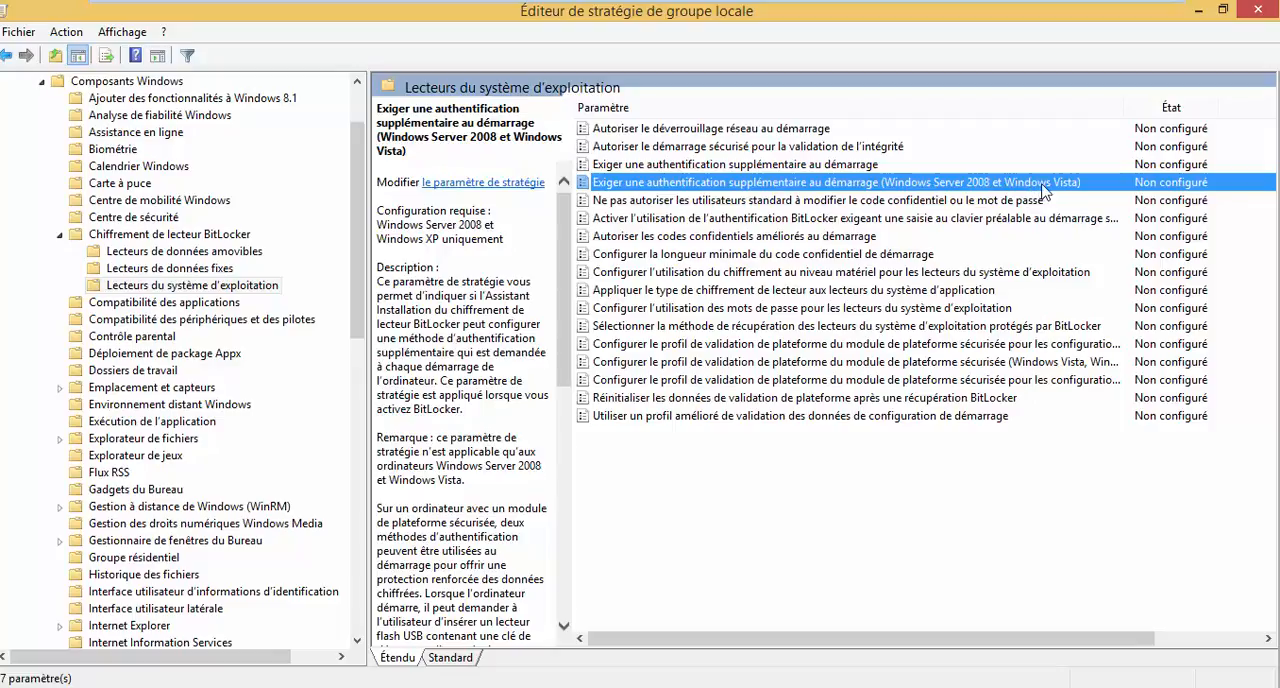
{"action": "left_click", "coordinate": [750, 165]}
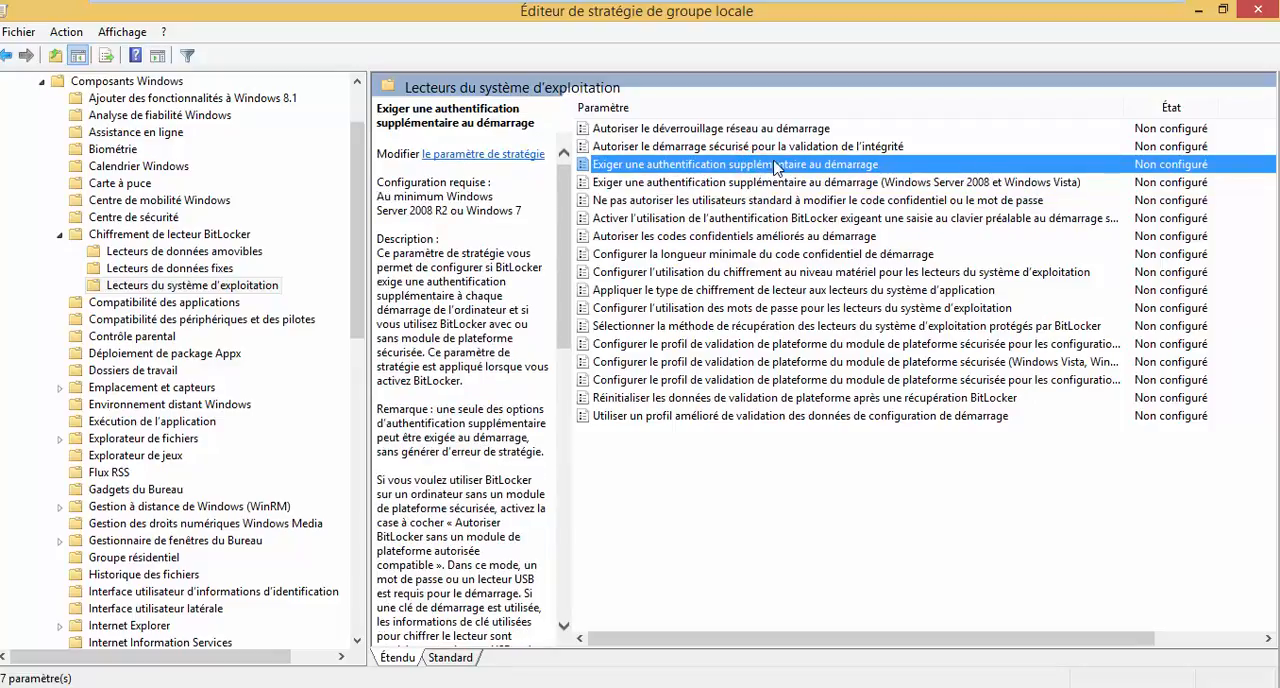
Set the policy "Exiger une authentification supplémentaire au démarrage" to Activé, allowing BitLocker without a compatible TPM, and apply it.
{"action": "left_click", "coordinate": [796, 166]}
{"action": "left_click", "coordinate": [797, 165]}
{"action": "double_click", "coordinate": [753, 166]}
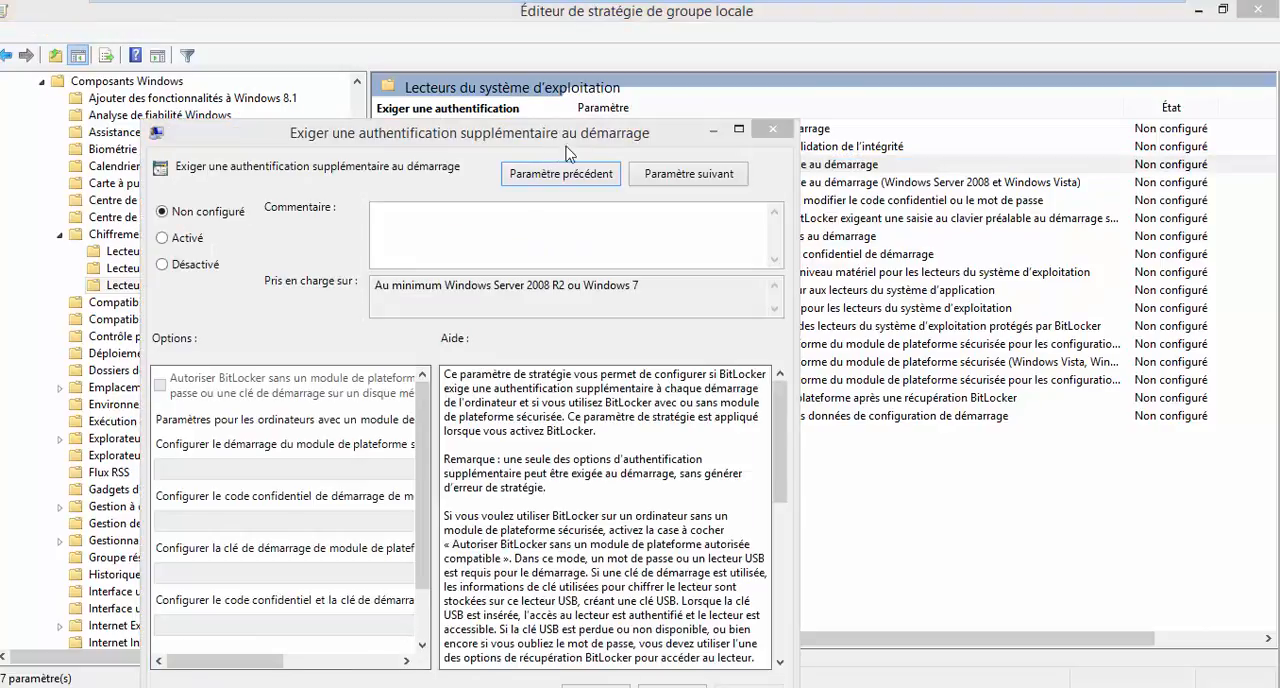
{"action": "left_click", "coordinate": [556, 132]}
{"action": "left_click", "coordinate": [581, 132]}
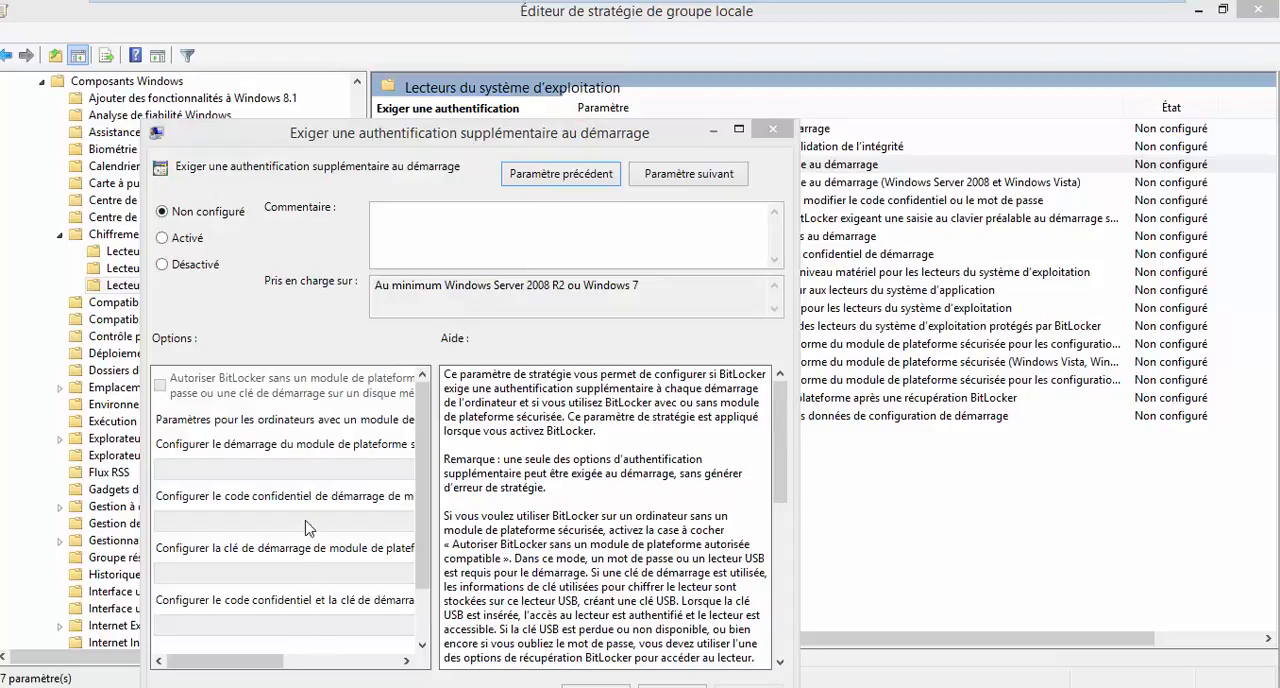
{"action": "left_click_drag", "start_coordinate": [402, 134], "coordinate": [605, 70]}
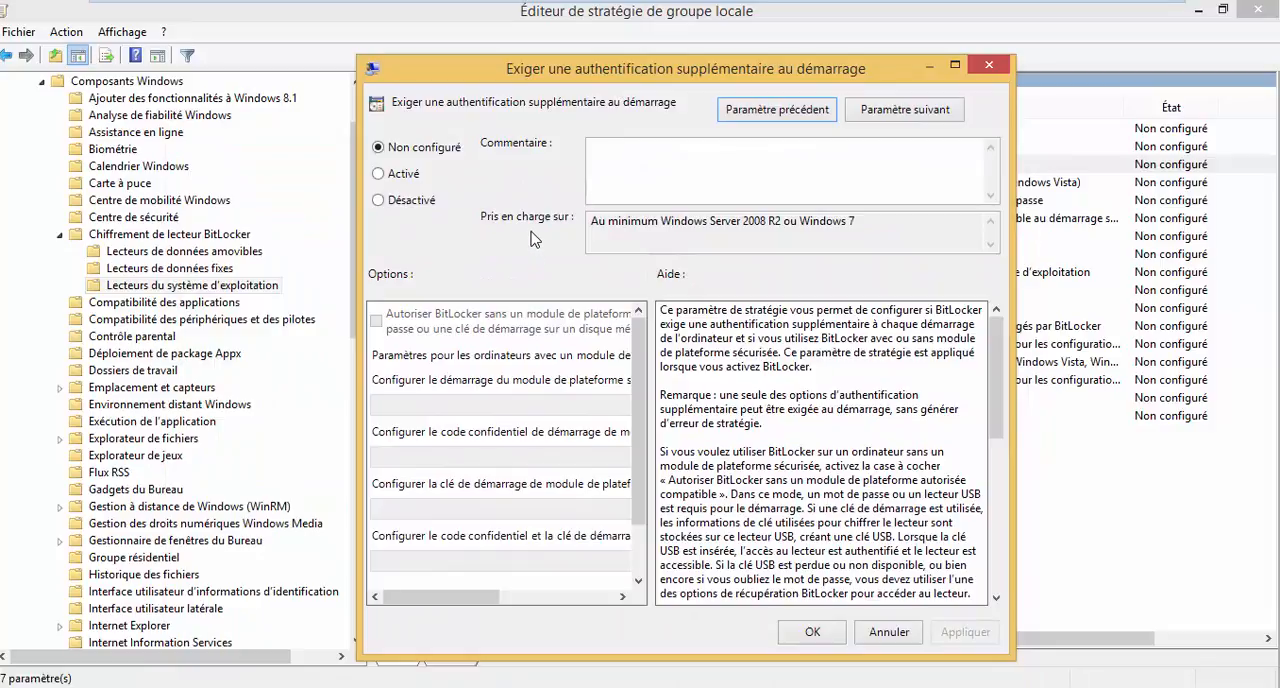
{"action": "left_click", "coordinate": [390, 175]}
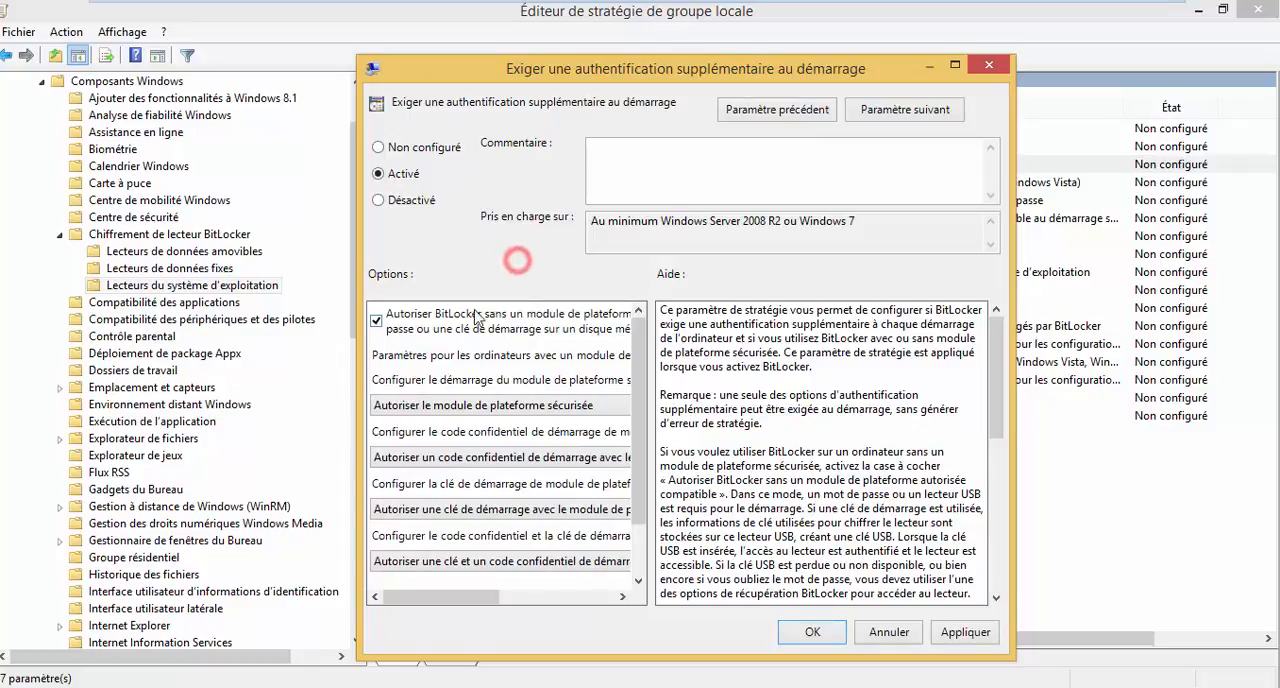
{"action": "mouse_move", "coordinate": [476, 598]}
{"action": "left_mouse_down"}
{"action": "mouse_move", "coordinate": [585, 598]}
{"action": "mouse_move", "coordinate": [462, 607]}
{"action": "left_mouse_up"}
{"action": "left_click", "coordinate": [960, 633]}
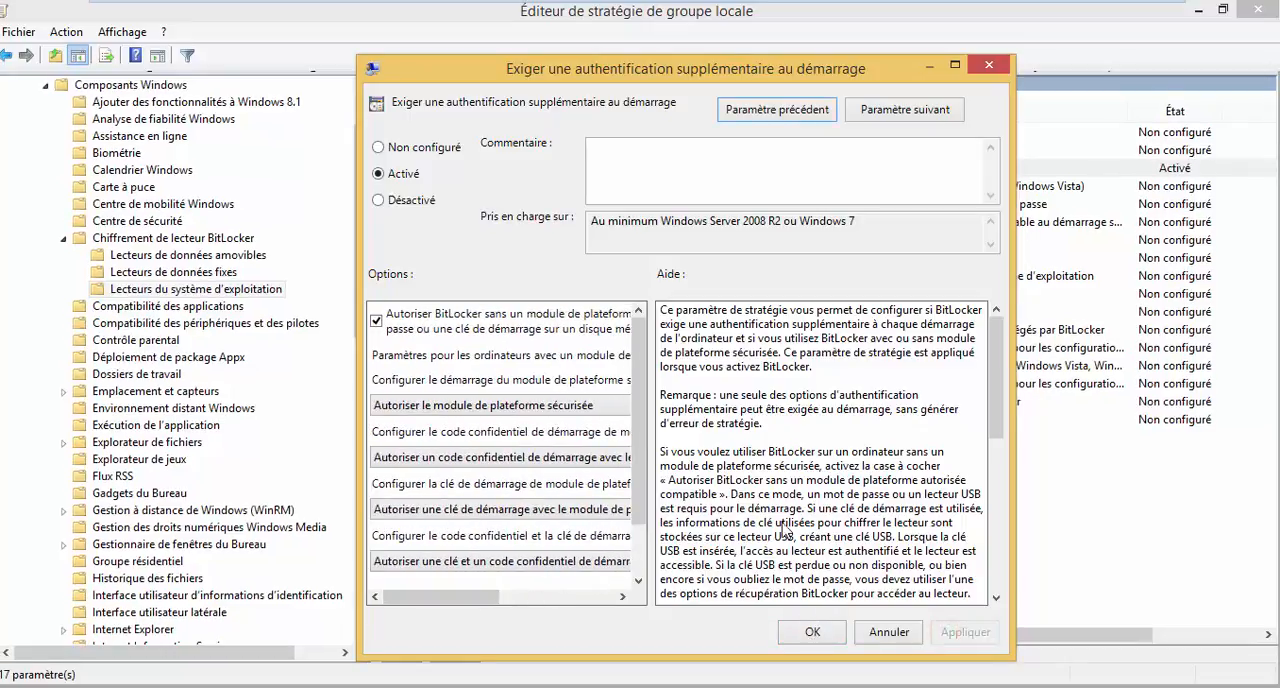
{"action": "left_click", "coordinate": [812, 632]}
{"action": "left_click", "coordinate": [823, 548]}
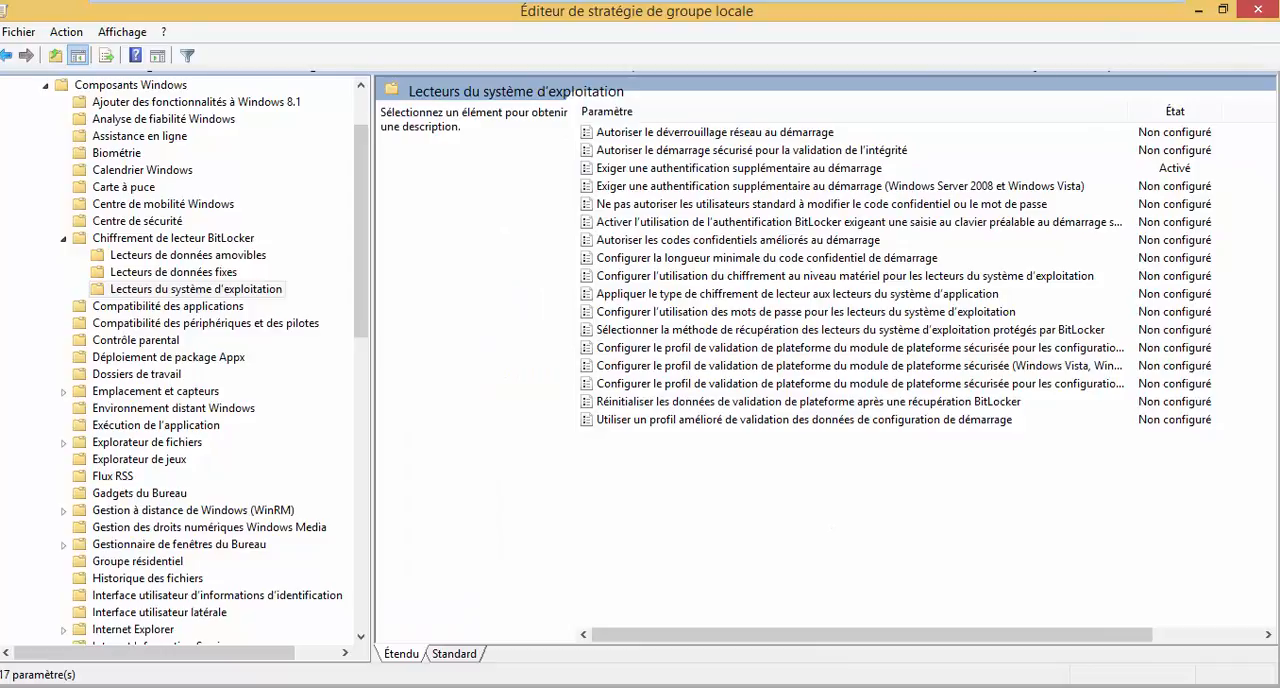
Return to File Explorer, turn on BitLocker for the local disk (C:) and choose password unlocking at startup.
{"action": "left_click", "coordinate": [191, 574]}
{"action": "left_click", "coordinate": [171, 608]}
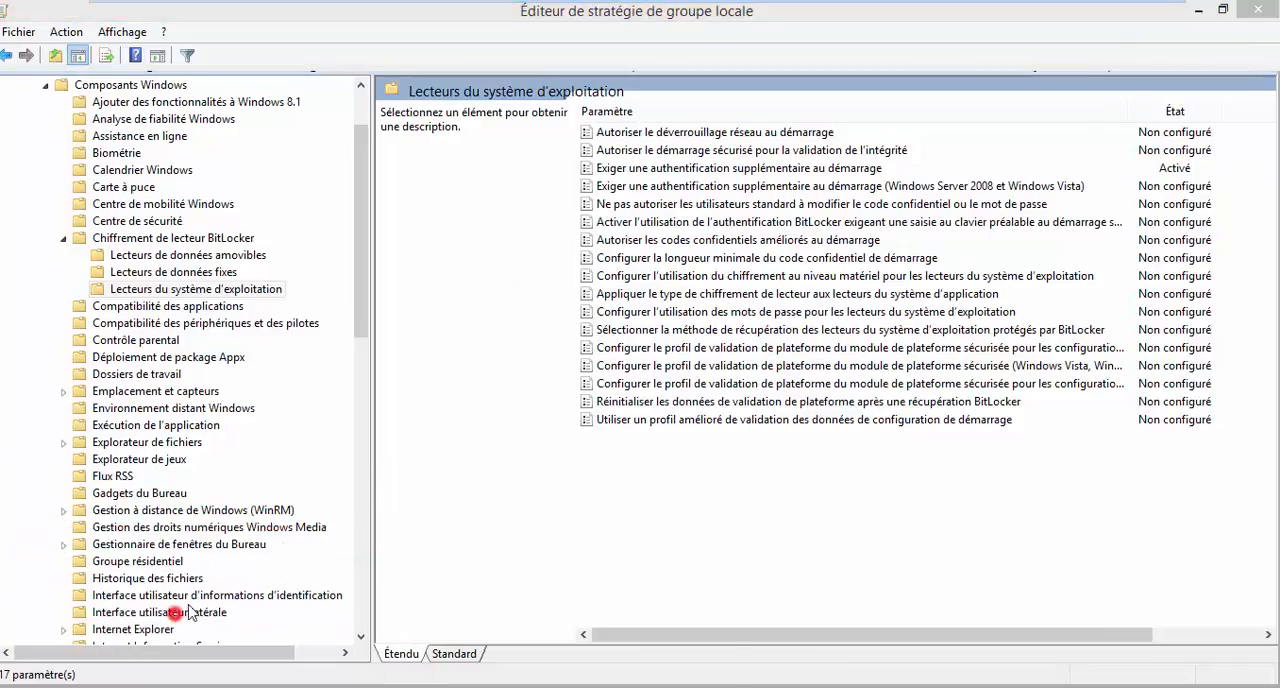
{"action": "right_click", "coordinate": [563, 277]}
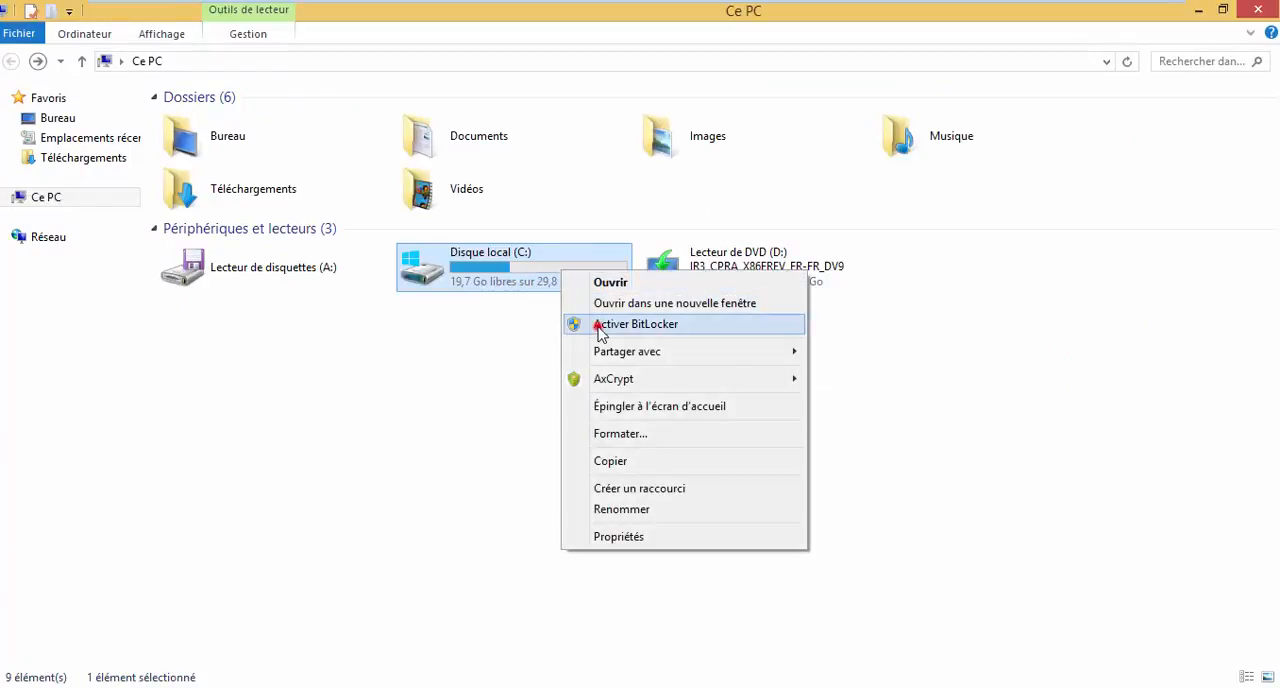
{"action": "left_click", "coordinate": [598, 325]}
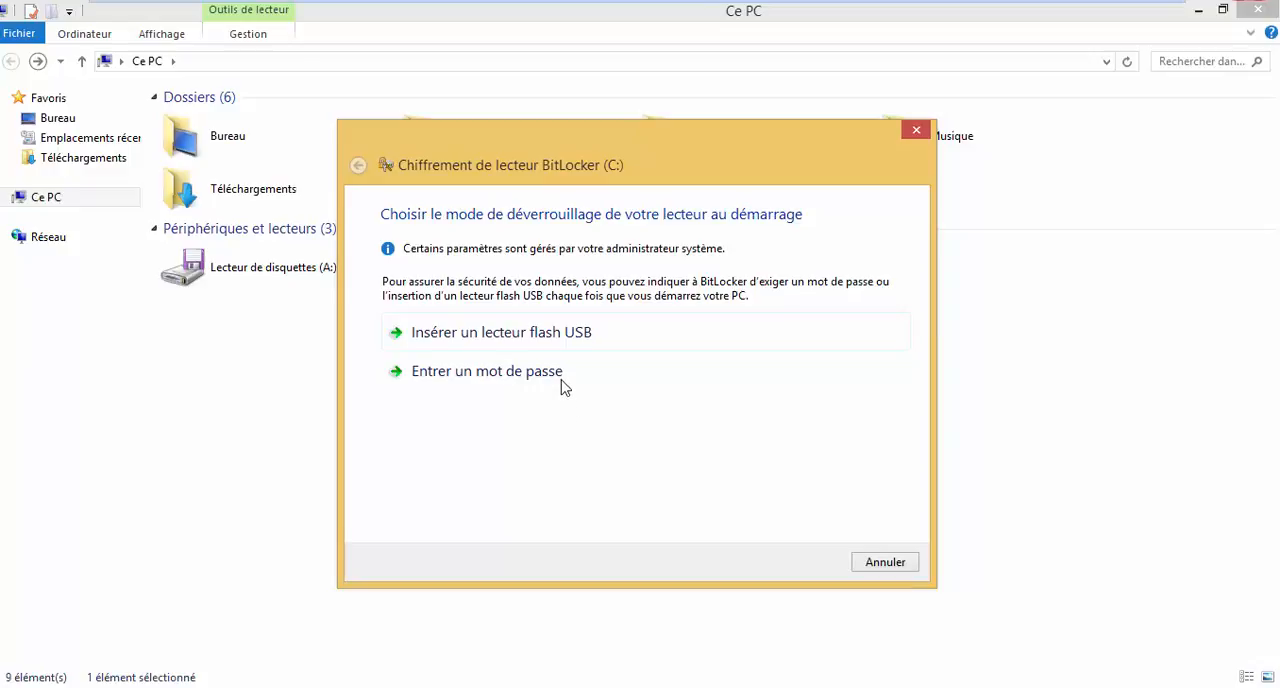
{"action": "left_click", "coordinate": [533, 378]}
Enter and confirm the BitLocker unlock password for the local disk (C:), and cancel the encryption setup at the recovery key backup.
{"action": "left_click", "coordinate": [486, 315]}
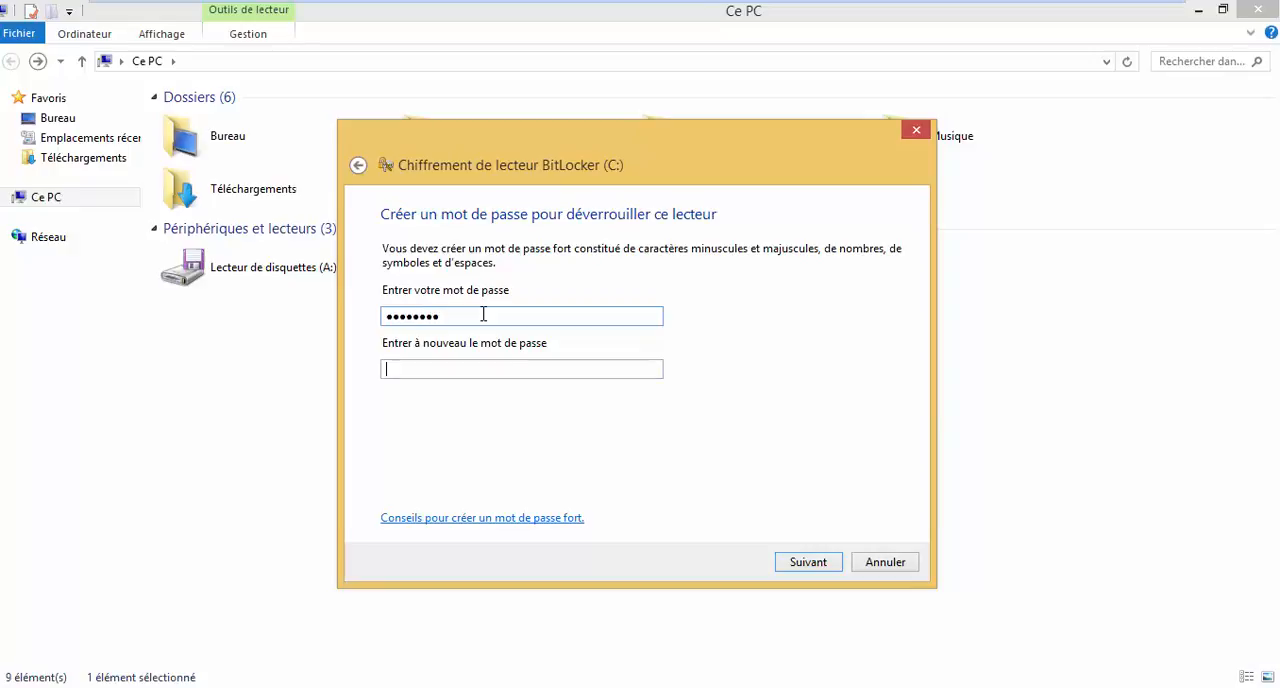
{"action": "type", "text": "a"}
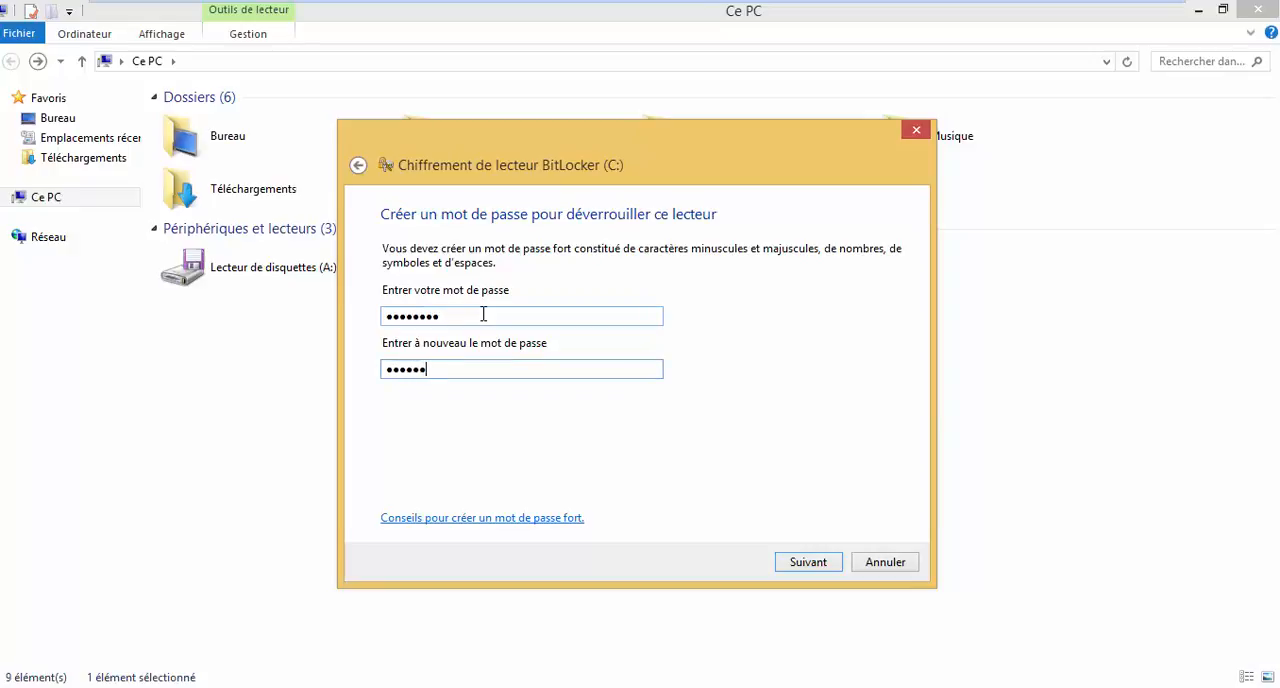
{"action": "key", "text": "Return"}
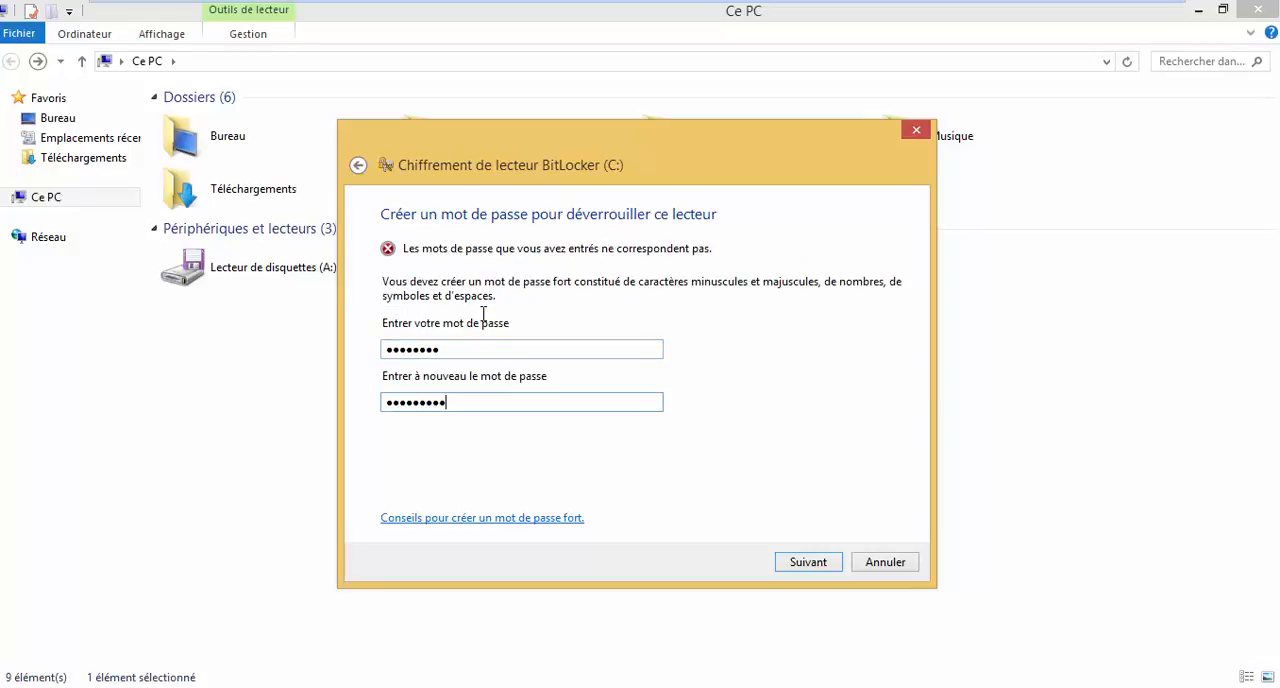
{"action": "double_click", "coordinate": [466, 344]}
{"action": "left_click_drag", "start_coordinate": [466, 344], "coordinate": [155, 340]}
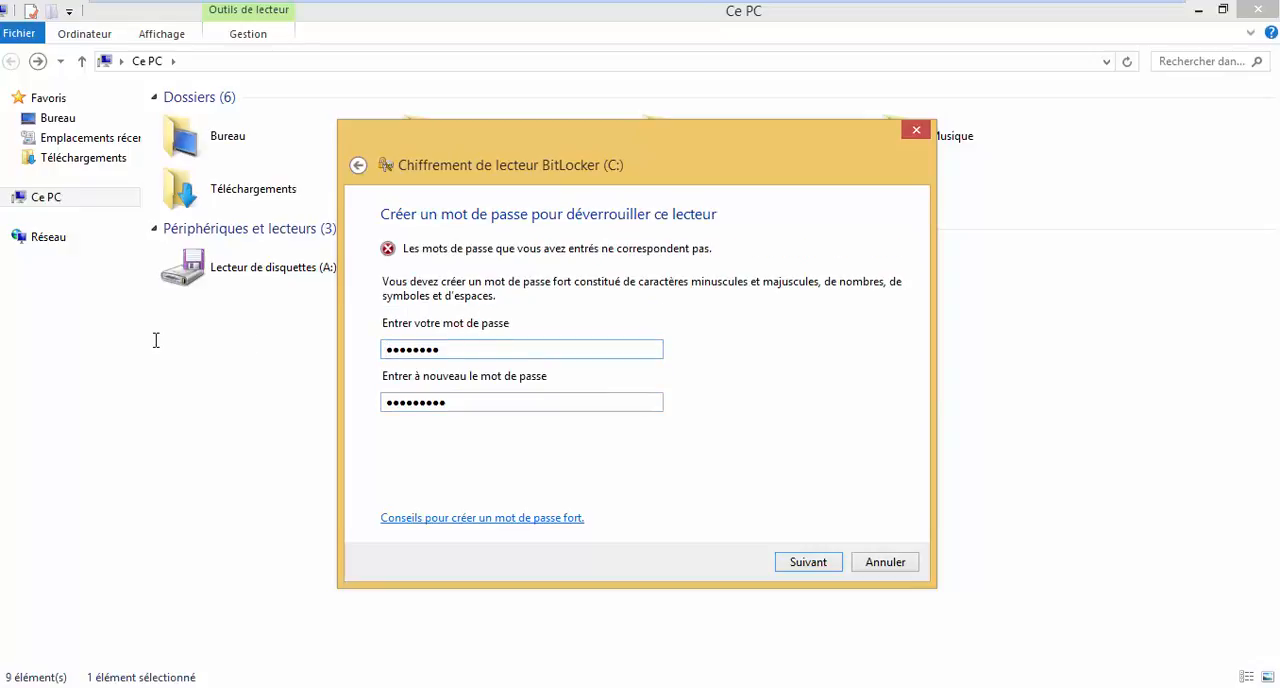
{"action": "key", "text": "Delete"}
{"action": "key", "text": "Delete"}
{"action": "key", "text": "Delete"}
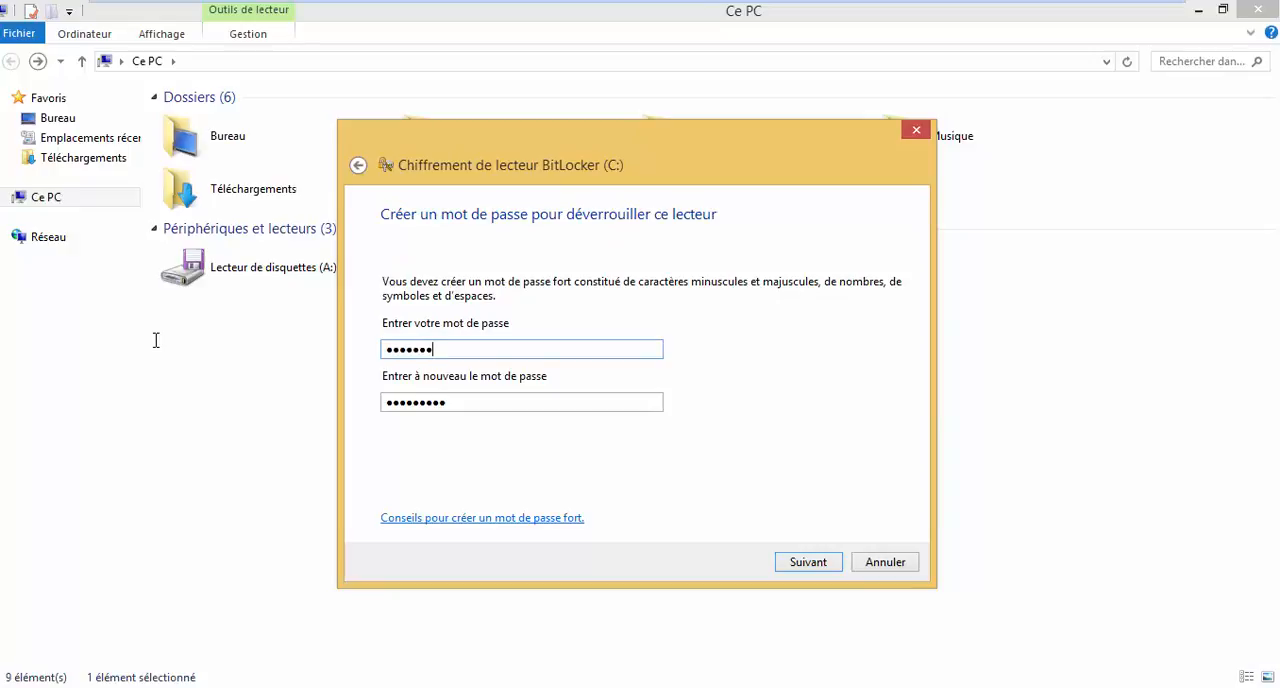
{"action": "key", "text": "Return"}
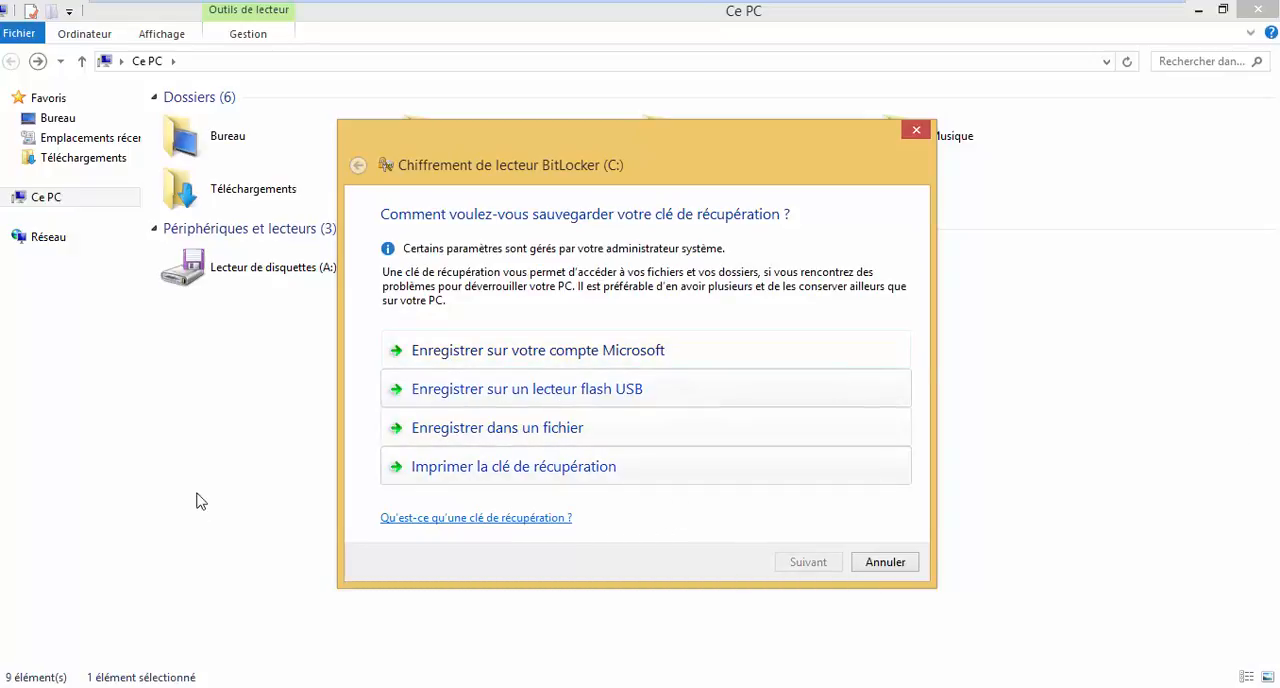
{"action": "left_click", "coordinate": [878, 566]}
{"action": "left_click", "coordinate": [683, 379]}
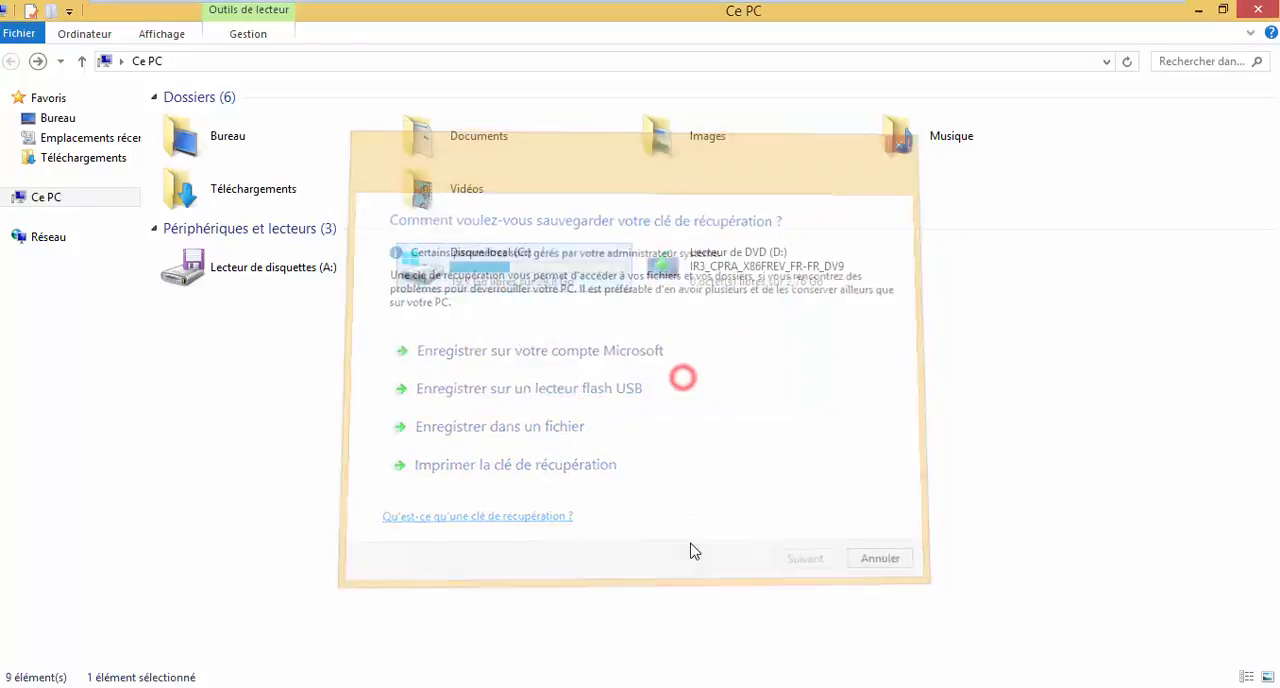
Open the local disk (C:) and show the AxCrypt encryption options available for the Concert folder.
{"action": "left_click", "coordinate": [550, 361]}
{"action": "double_click", "coordinate": [559, 277]}
{"action": "left_click", "coordinate": [417, 253]}
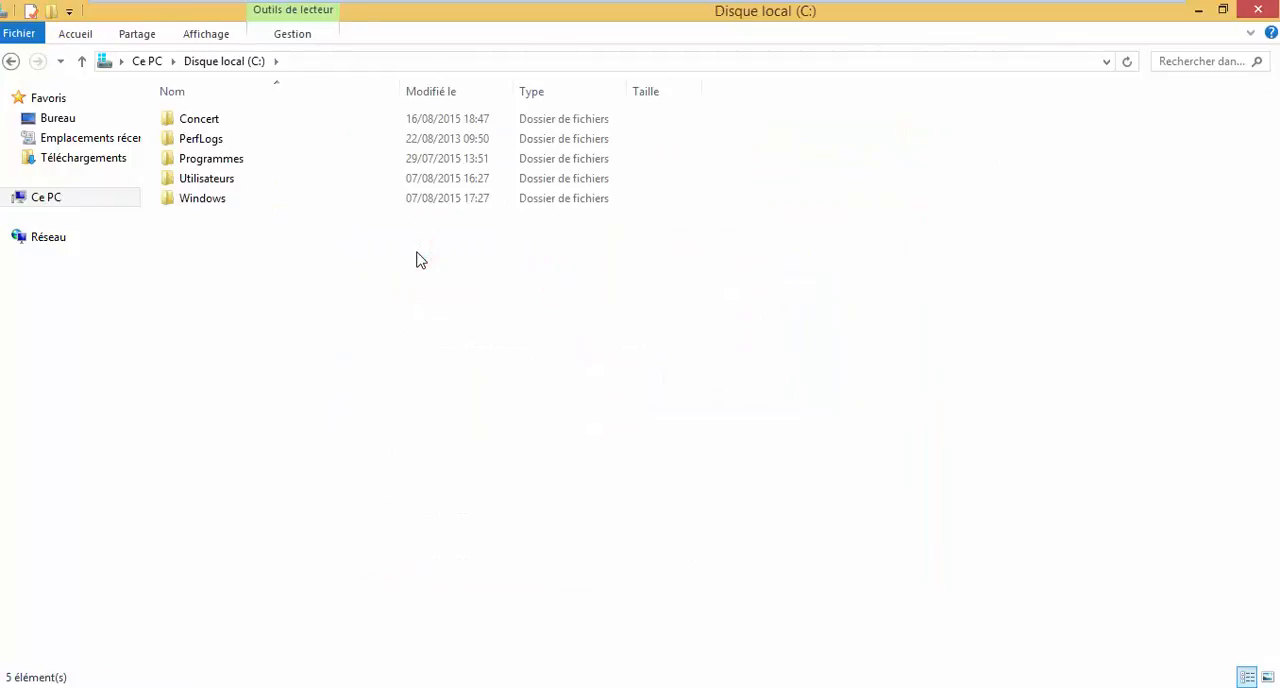
{"action": "right_click", "coordinate": [277, 121]}
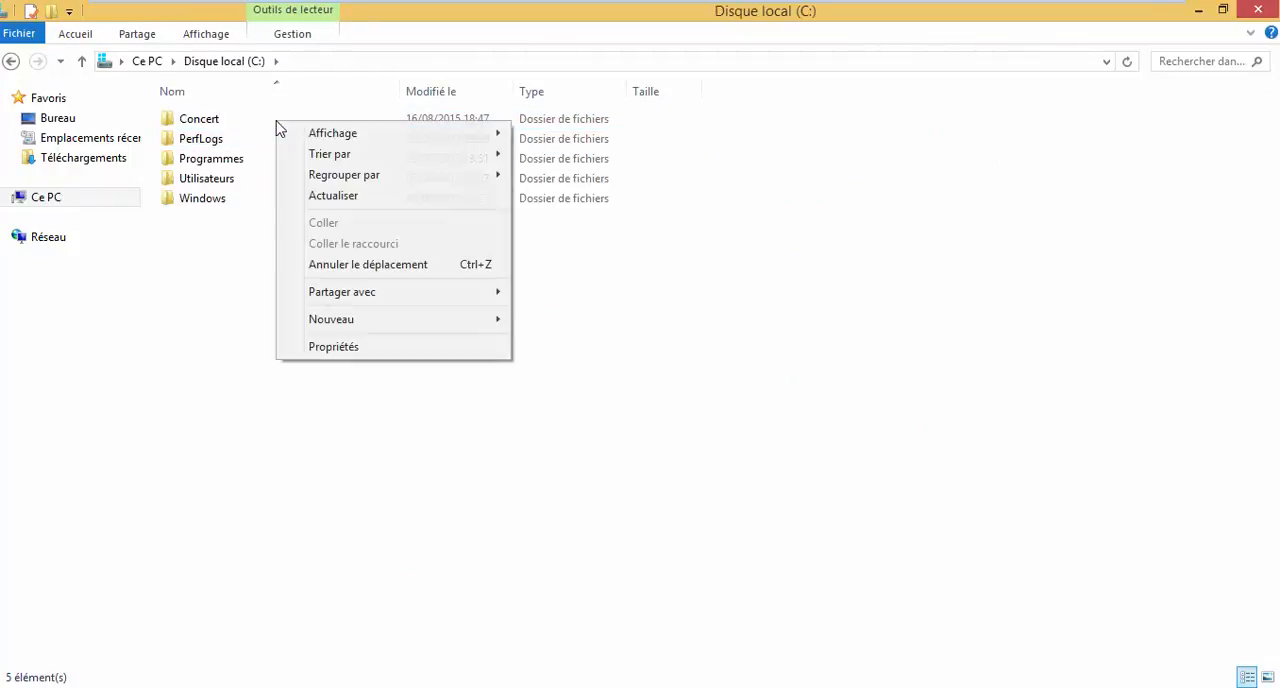
{"action": "right_click", "coordinate": [215, 123]}
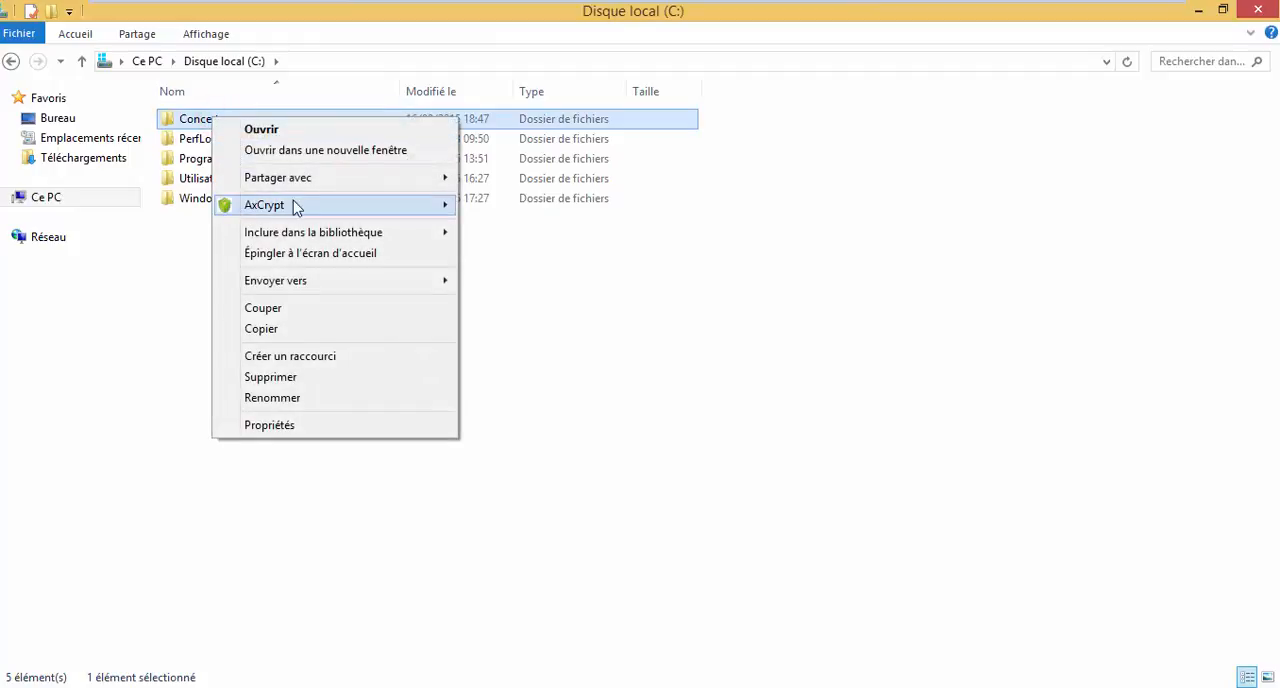
{"action": "mouse_move", "coordinate": [296, 207]}
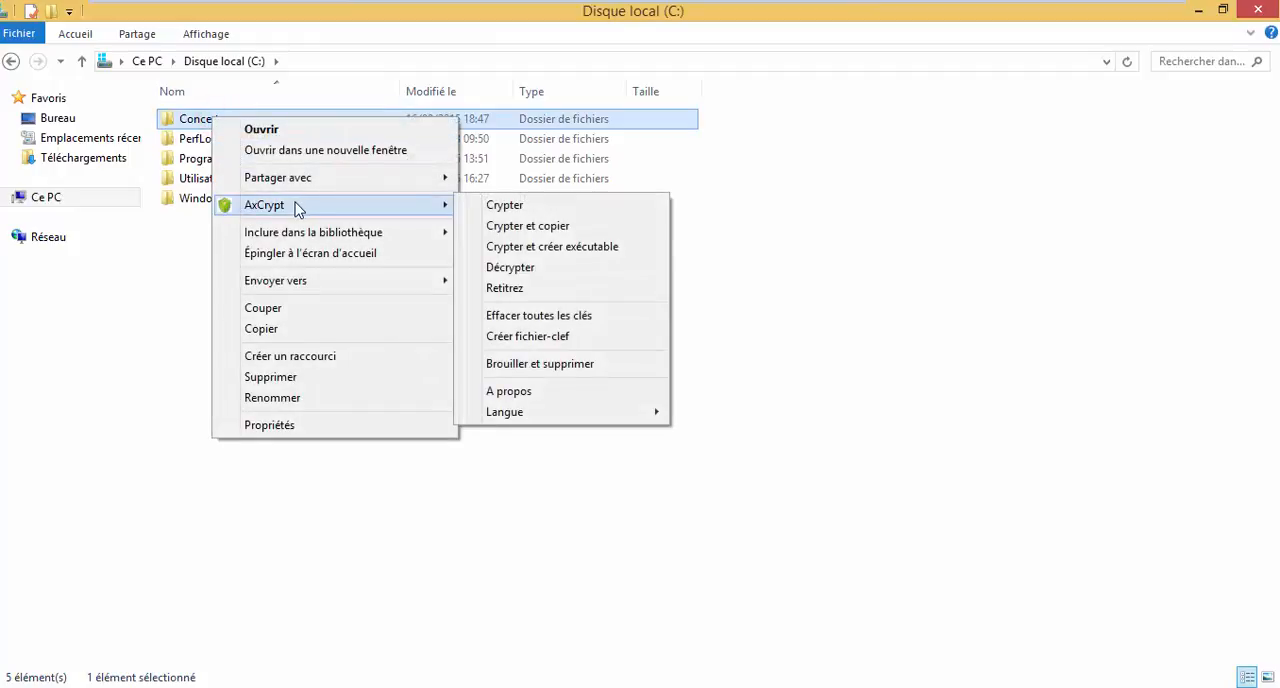
{"action": "left_click", "coordinate": [850, 328]}
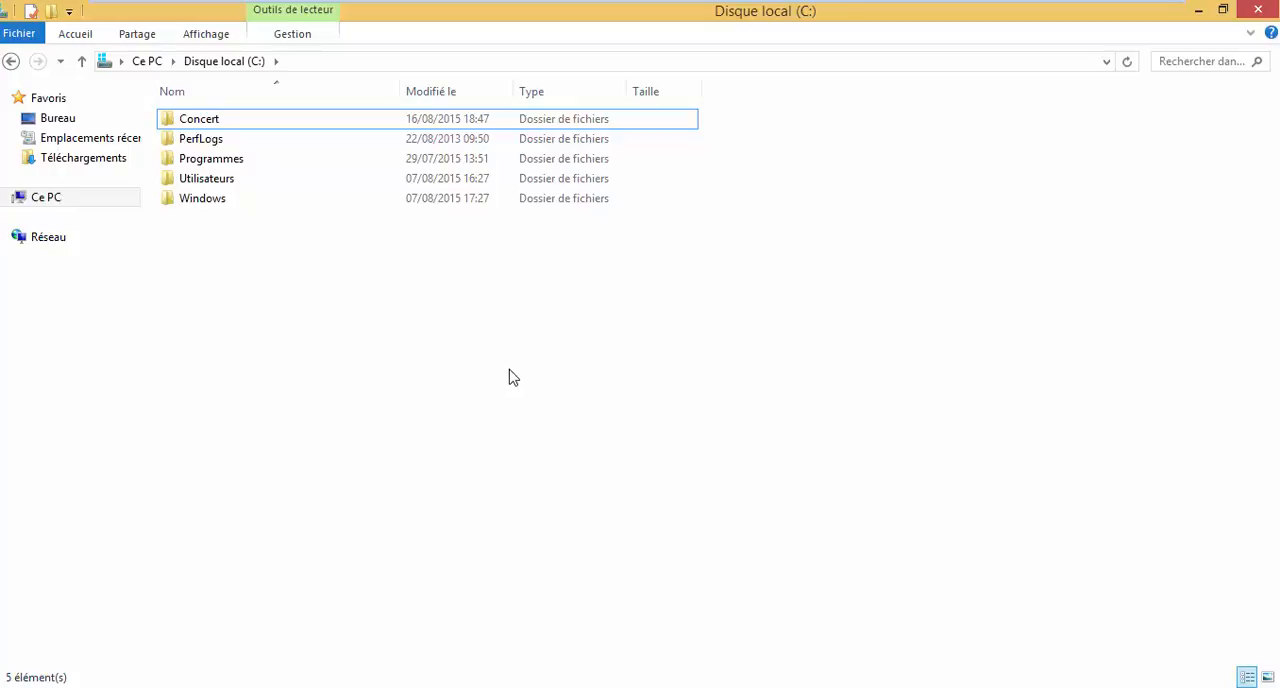
View the video file inside the Concert folder and return to the local disk (C:).
{"action": "double_click", "coordinate": [371, 119]}
{"action": "left_click", "coordinate": [210, 286]}
{"action": "left_click", "coordinate": [213, 152]}
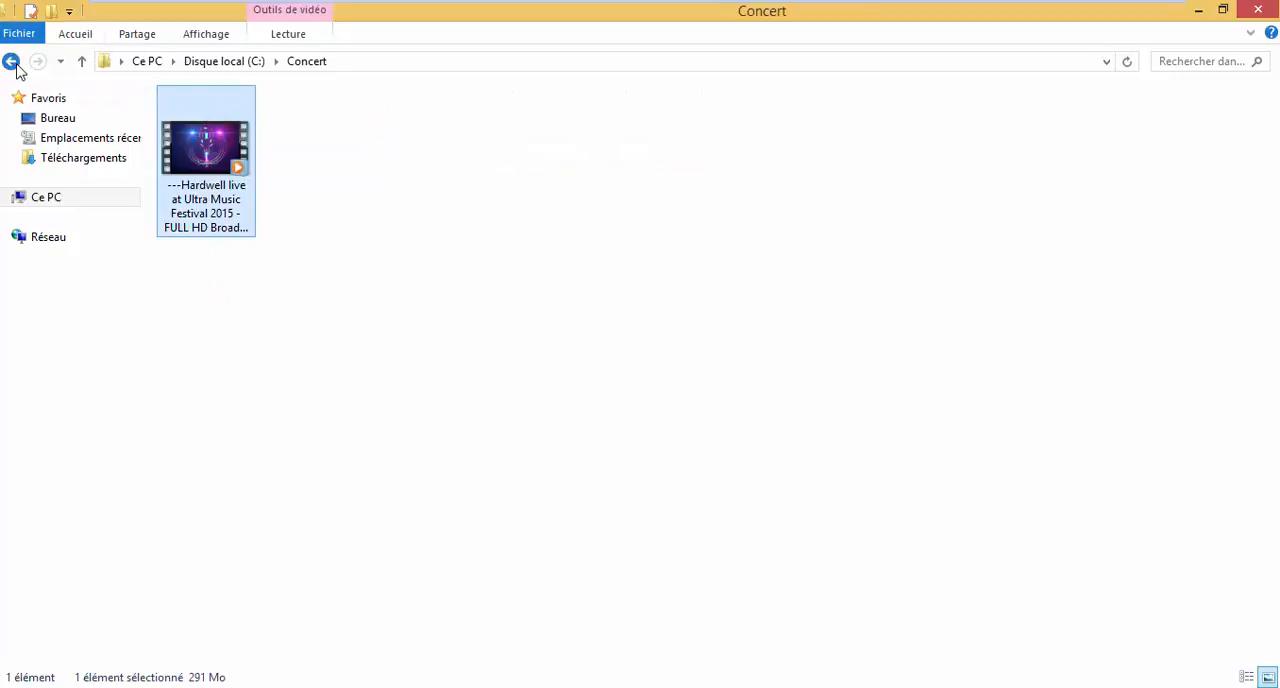
{"action": "left_click", "coordinate": [14, 63]}
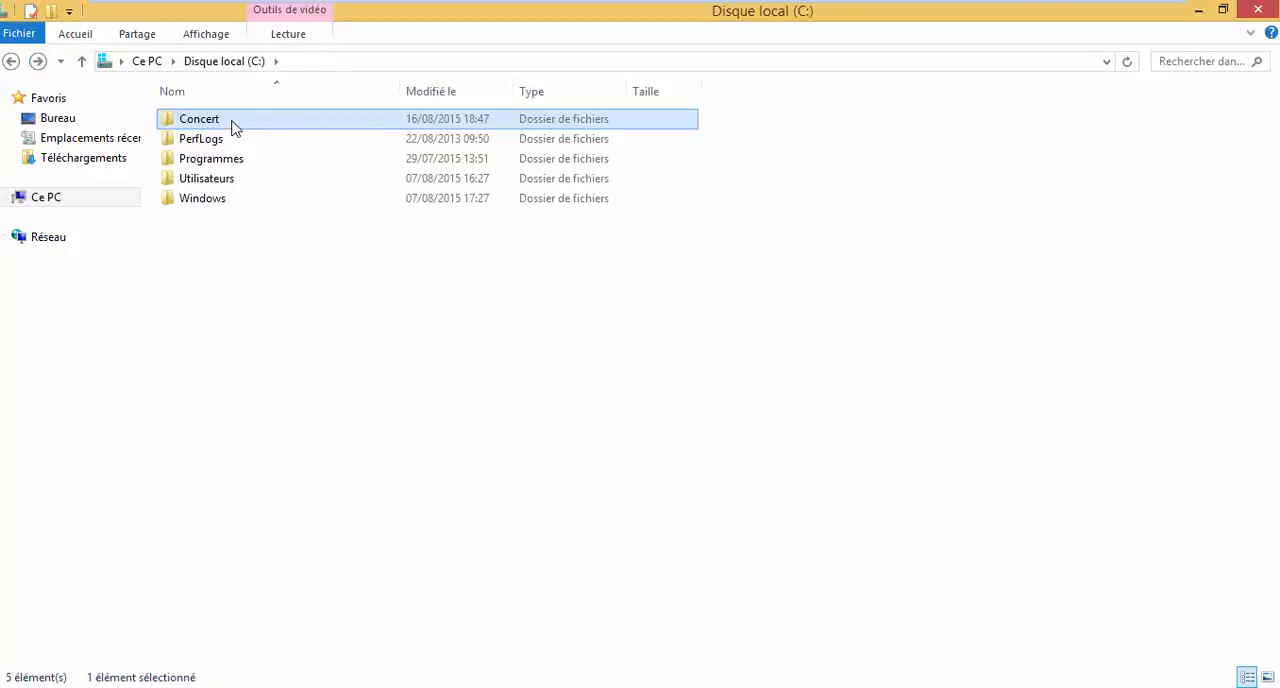
Encrypt the Concert folder's content through its advanced attributes, applying the change to the folder, its subfolders and files.
{"action": "right_click", "coordinate": [232, 126]}
{"action": "left_click", "coordinate": [340, 473]}
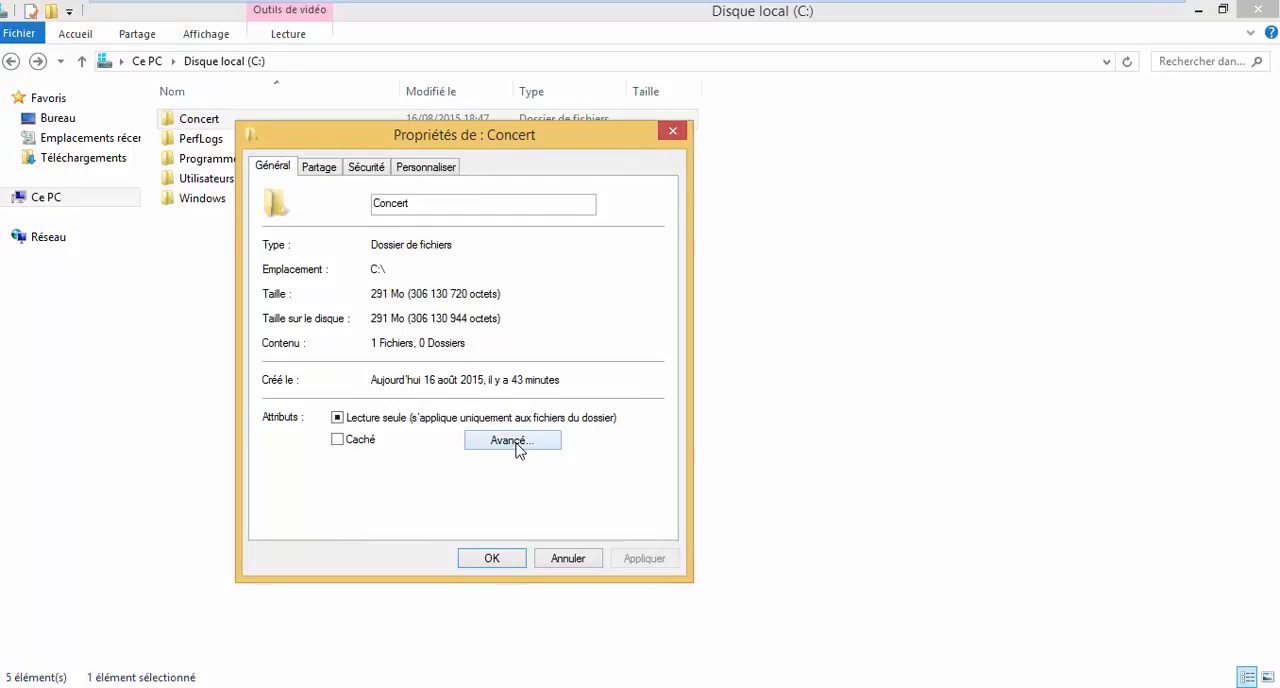
{"action": "left_click", "coordinate": [514, 445]}
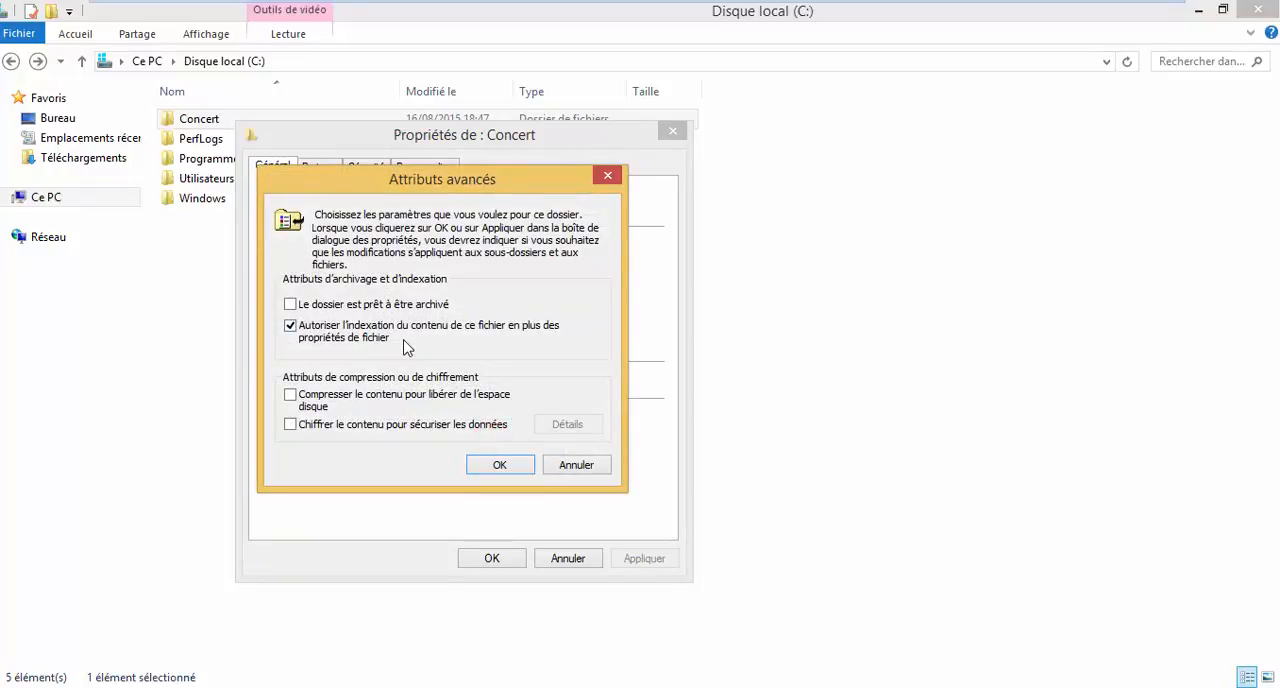
{"action": "left_click", "coordinate": [290, 426]}
{"action": "left_click", "coordinate": [500, 467]}
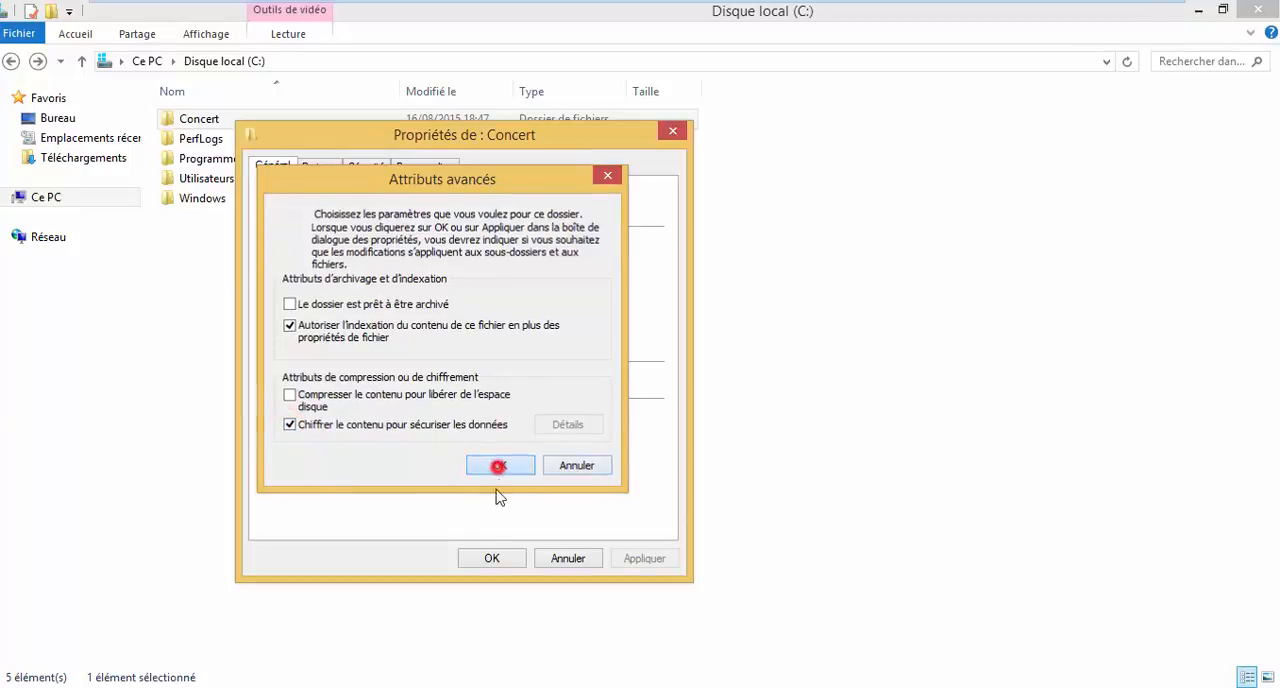
{"action": "left_click", "coordinate": [636, 557]}
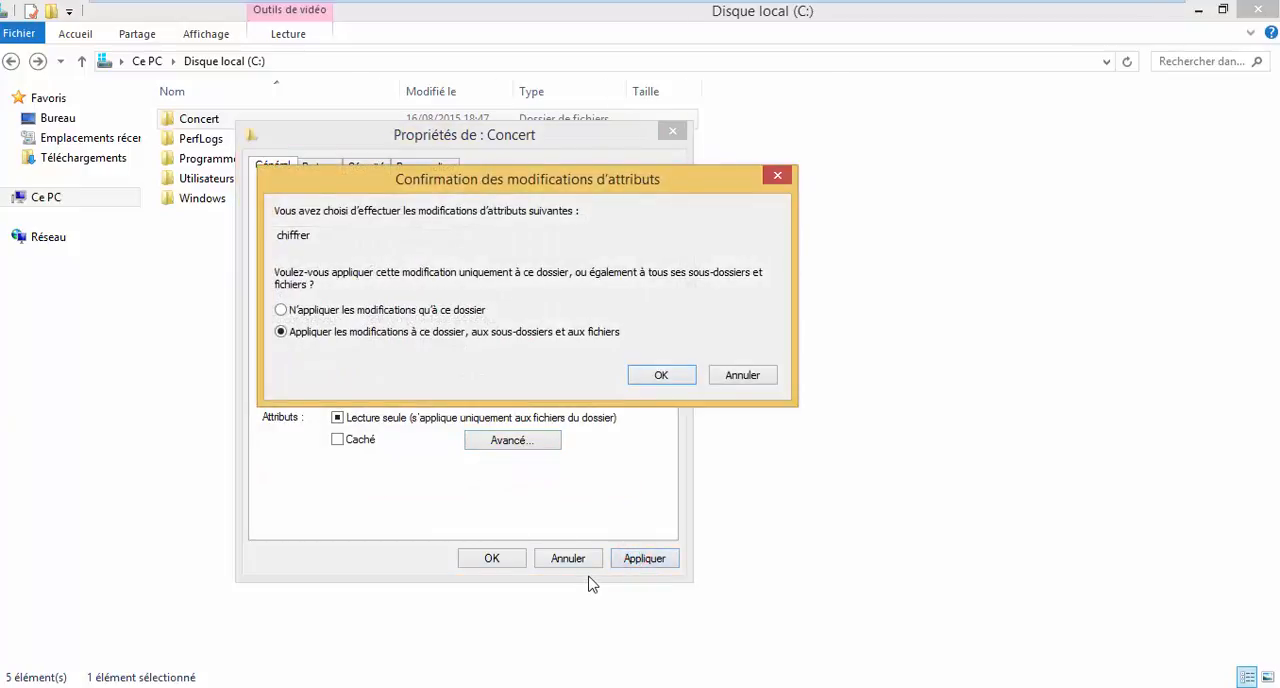
{"action": "left_click", "coordinate": [664, 374]}
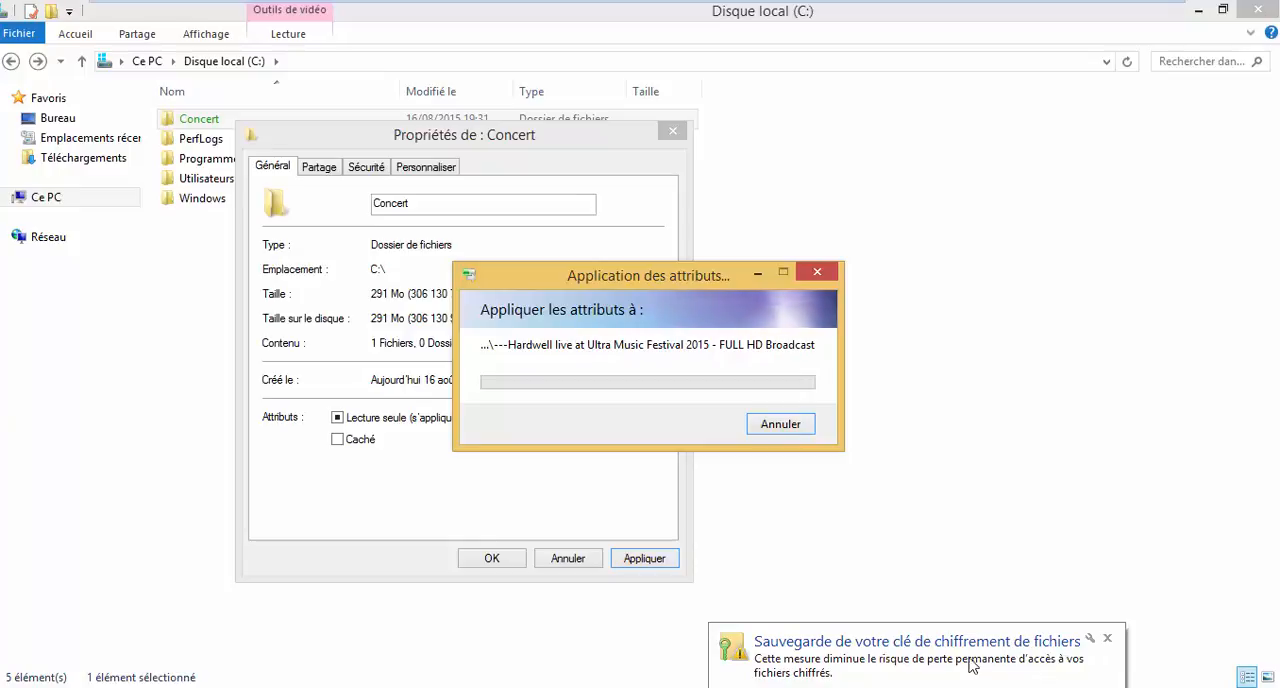
Start backing up the EFS certificate and key immediately, in PKCS #12 (.PFX) format with all extended properties exported.
{"action": "left_click", "coordinate": [938, 661]}
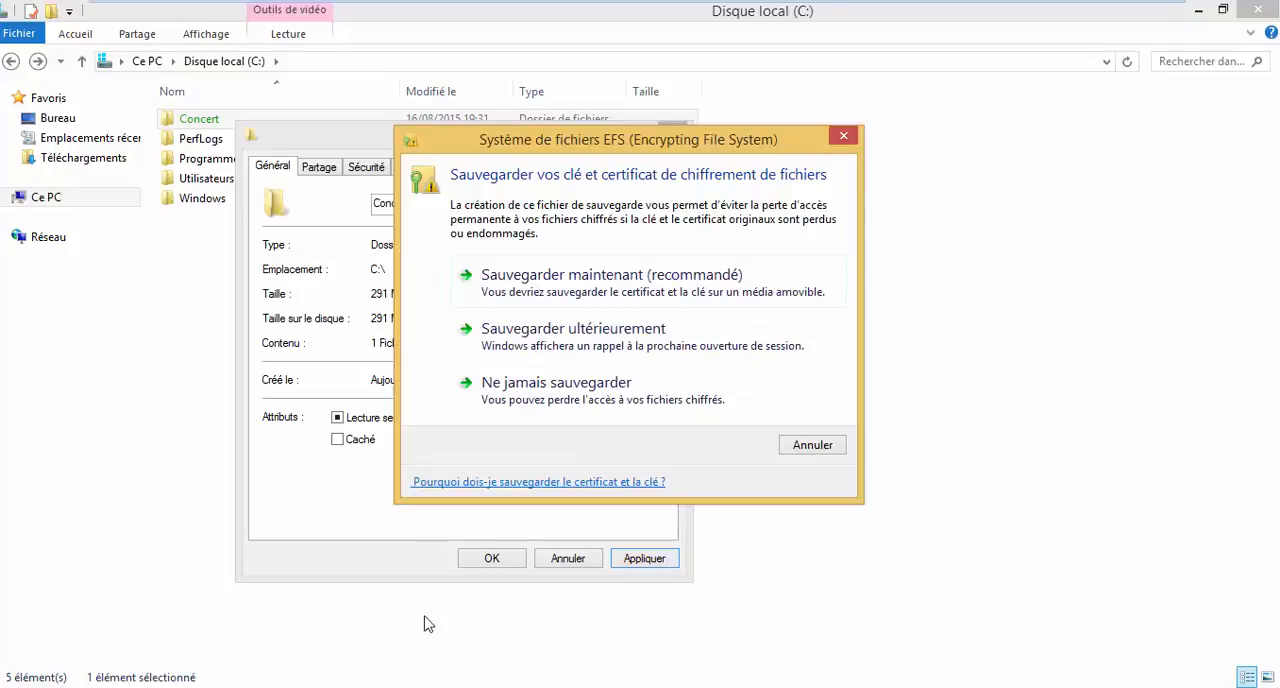
{"action": "left_click", "coordinate": [732, 280]}
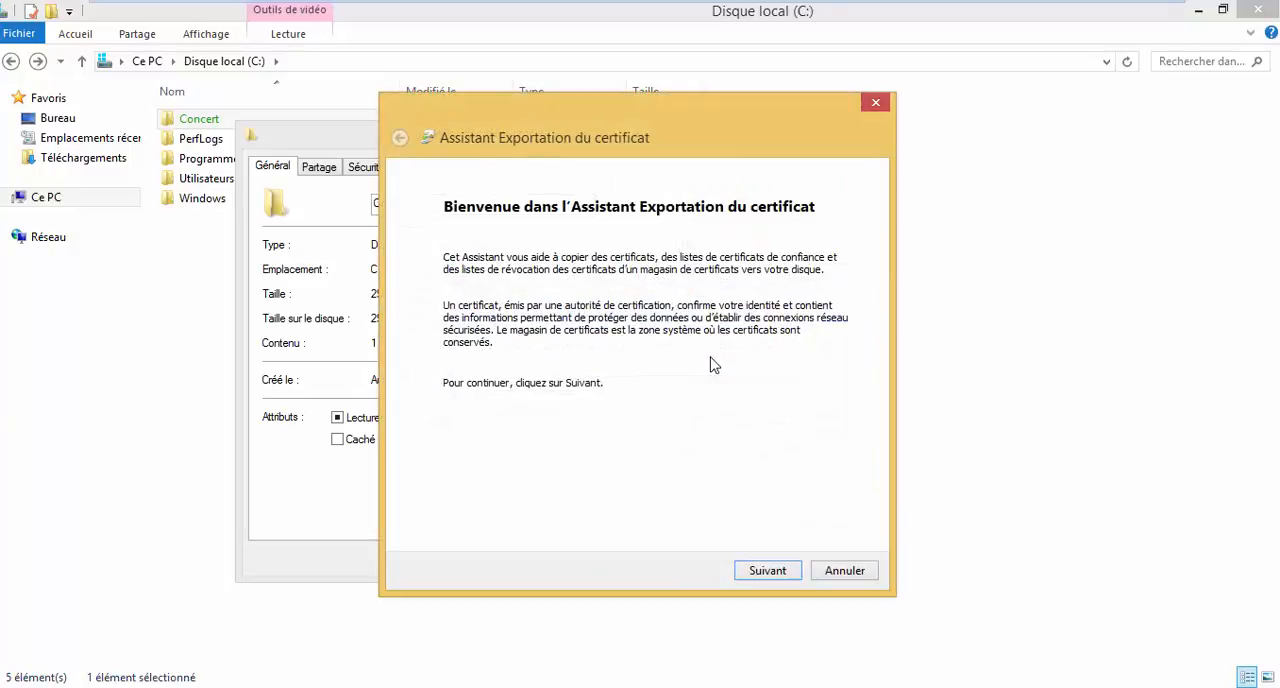
{"action": "left_click", "coordinate": [765, 570]}
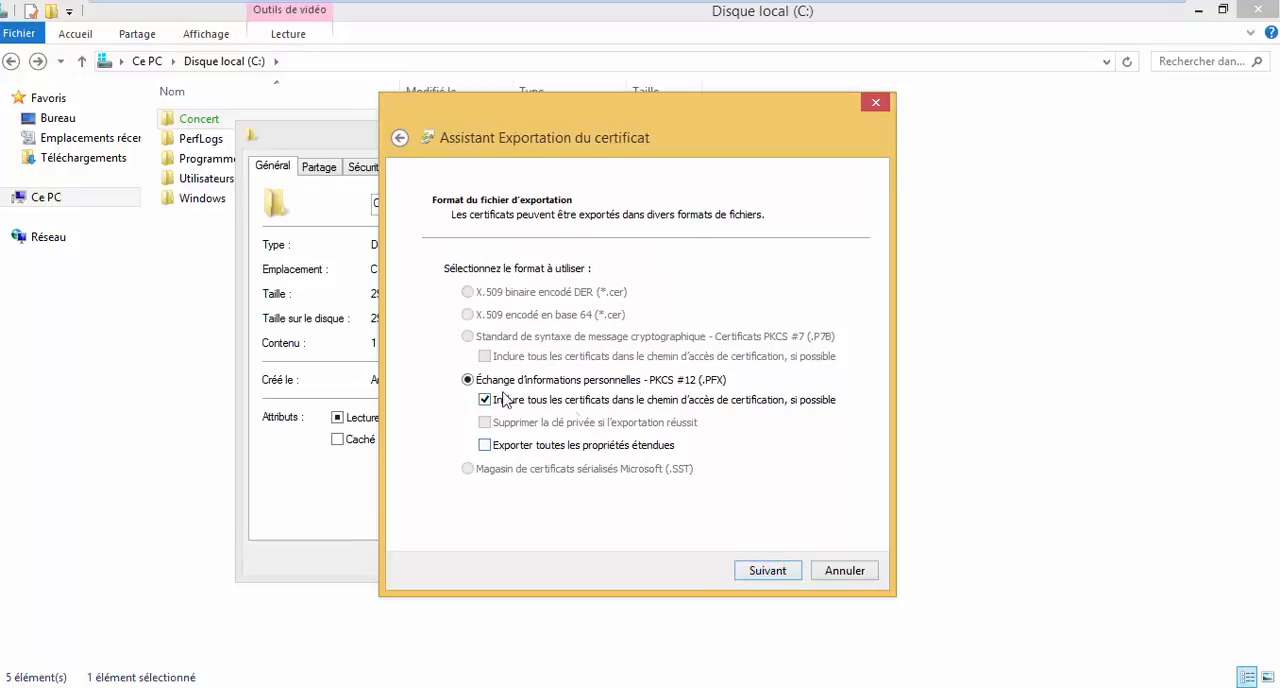
{"action": "left_click", "coordinate": [485, 445]}
{"action": "left_click", "coordinate": [772, 570]}
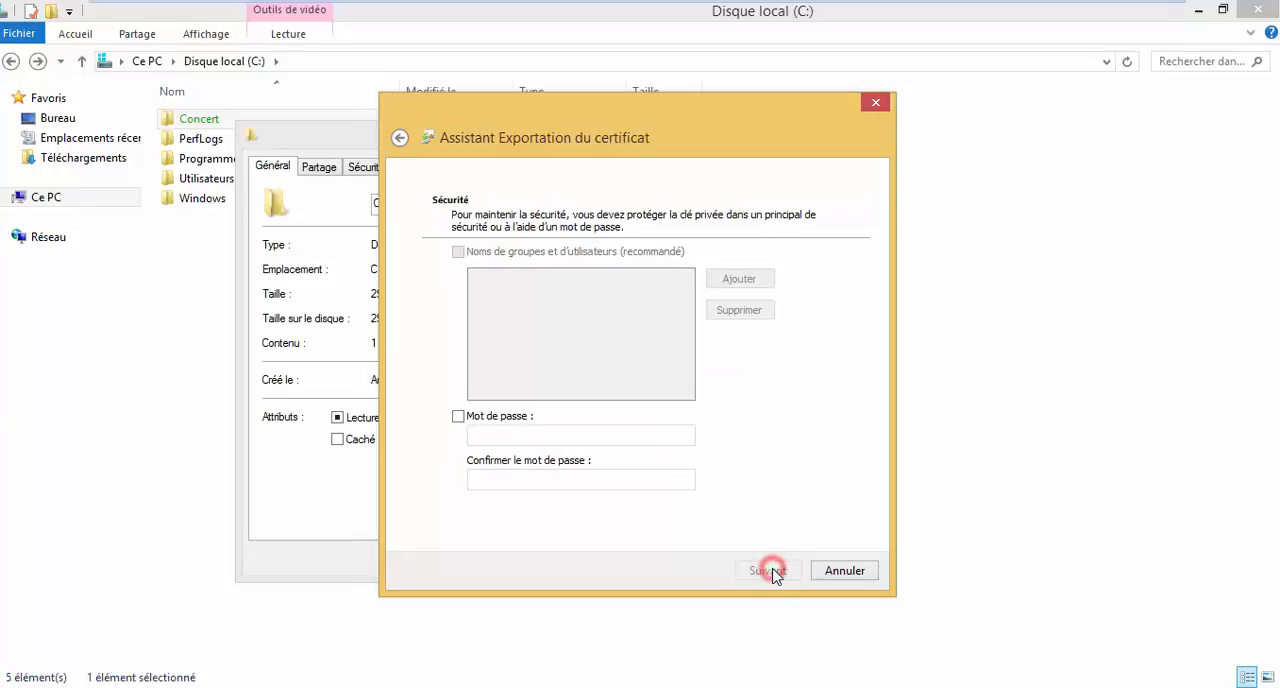
Protect the exported private key with a password, entering and confirming it in the certificate export wizard.
{"action": "left_click", "coordinate": [500, 420]}
{"action": "left_click", "coordinate": [523, 436]}
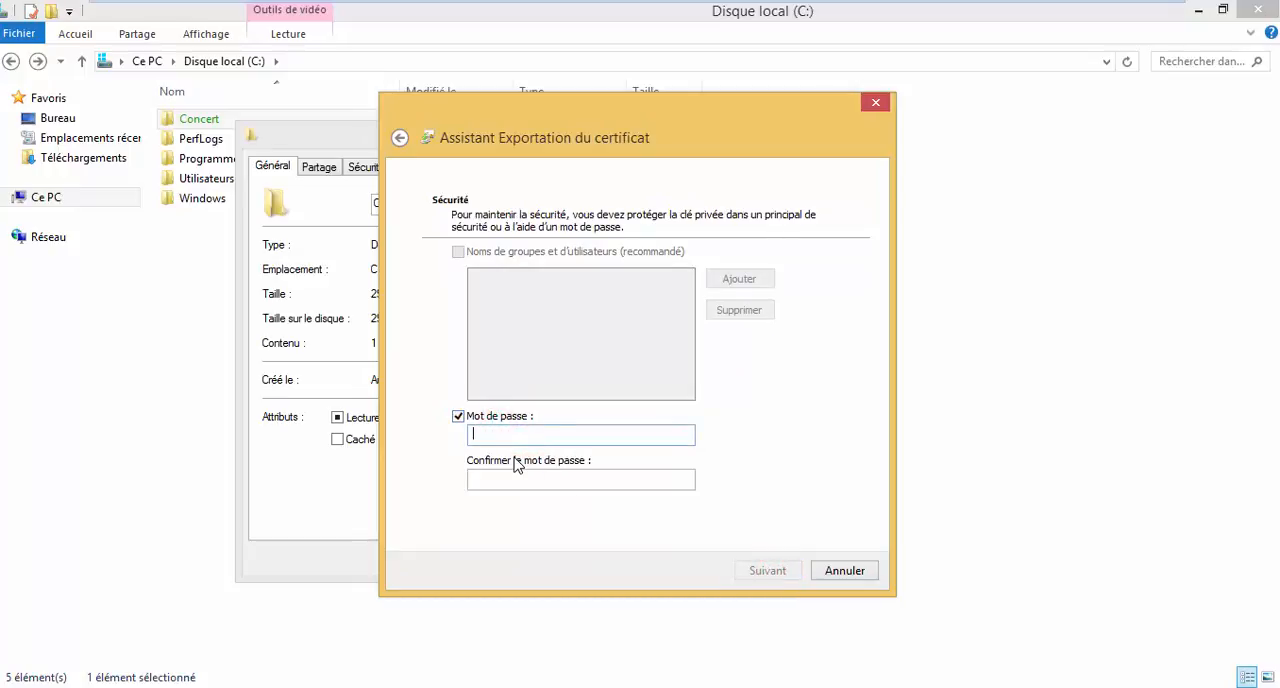
{"action": "type", "text": "•••"}
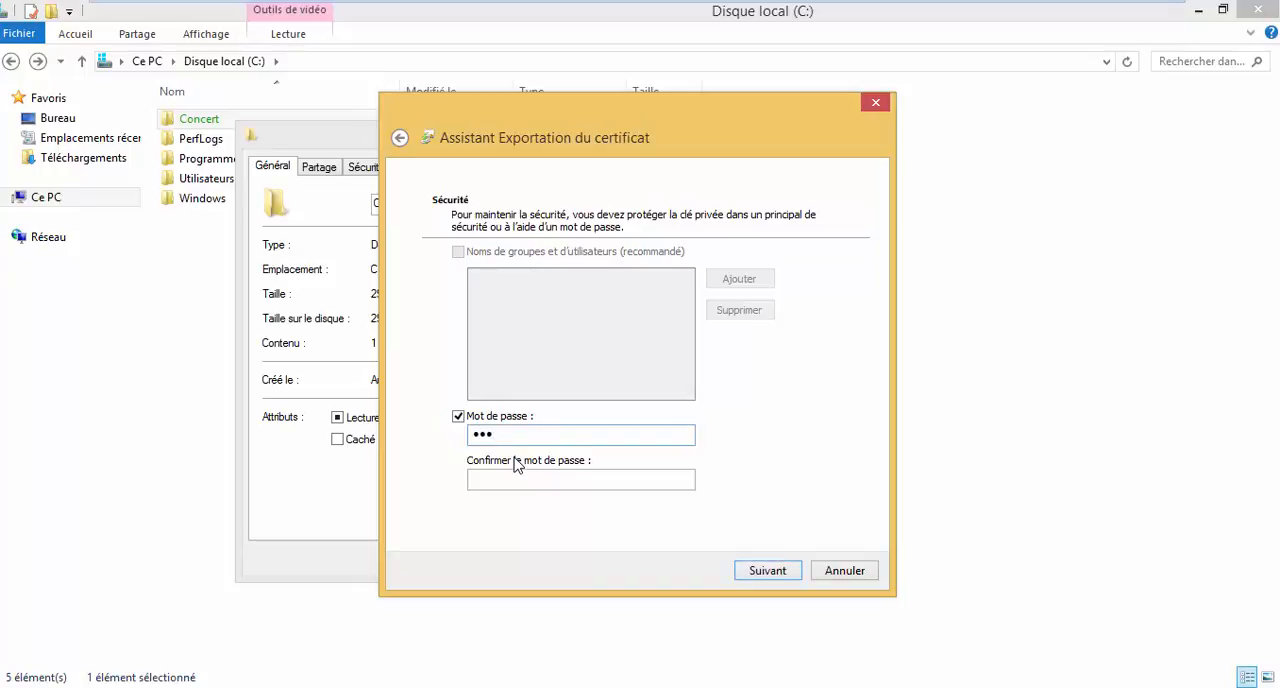
{"action": "key", "text": "Tab"}
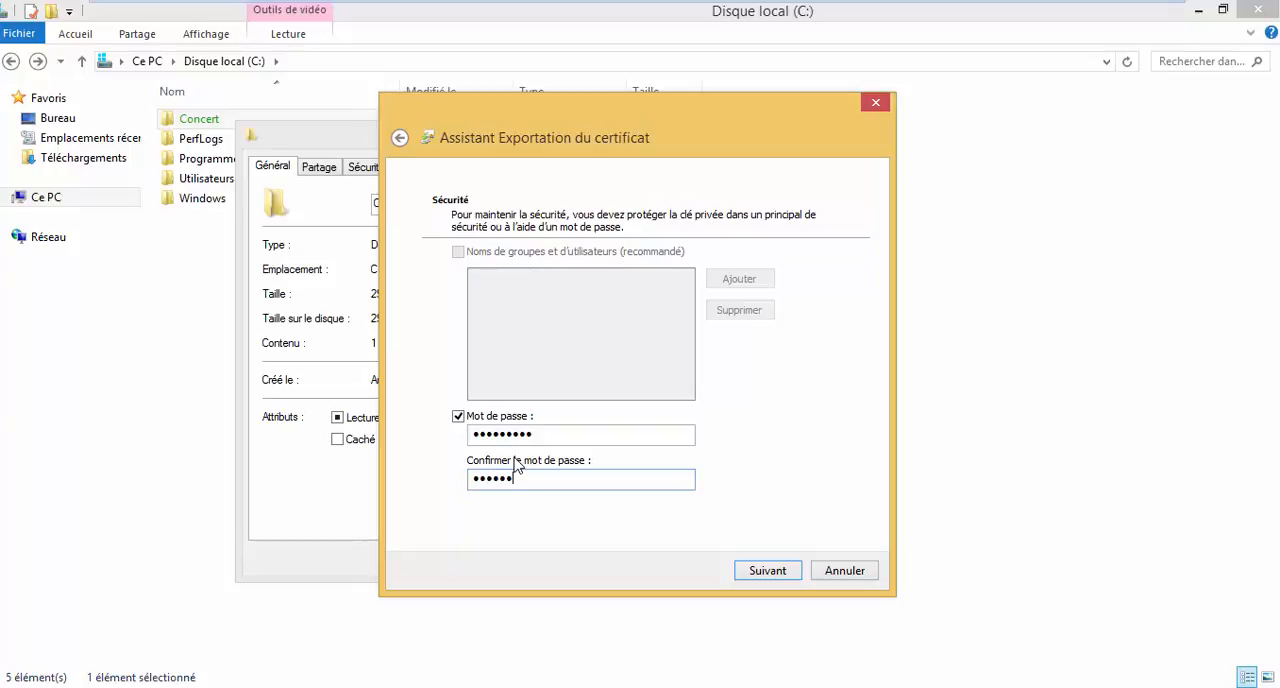
{"action": "key", "text": "Return"}
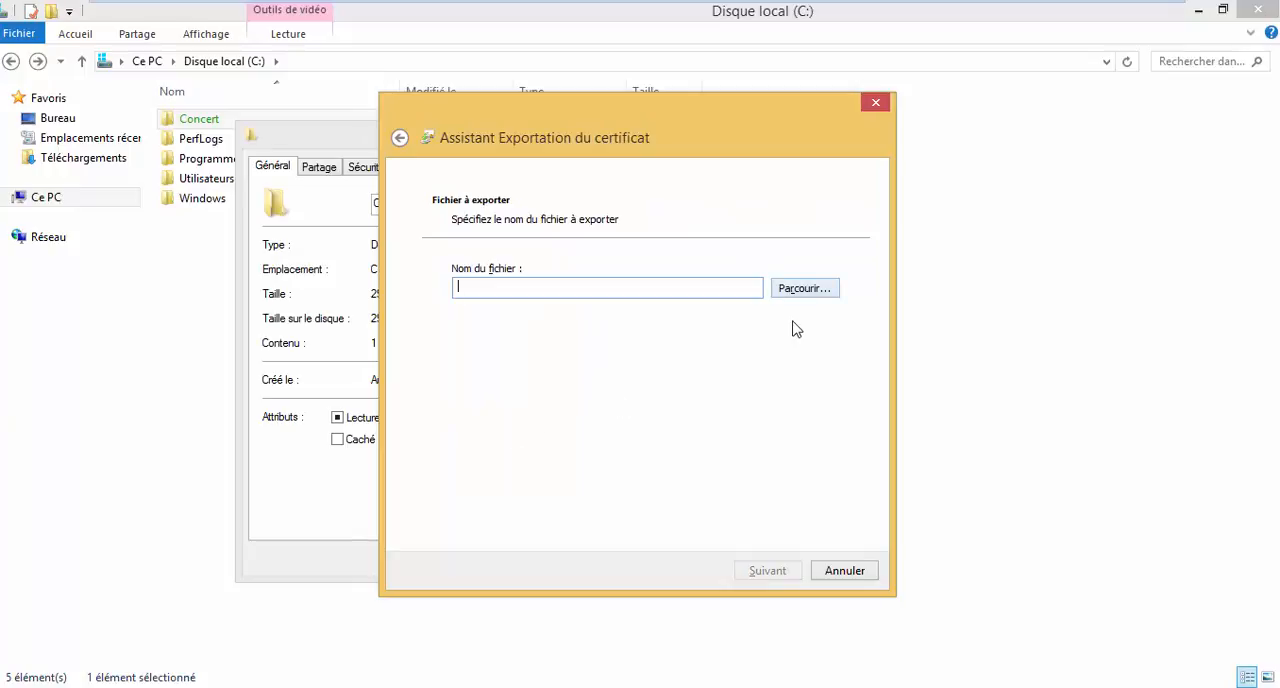
Name the certificate export file "clé".
{"action": "left_click", "coordinate": [810, 291]}
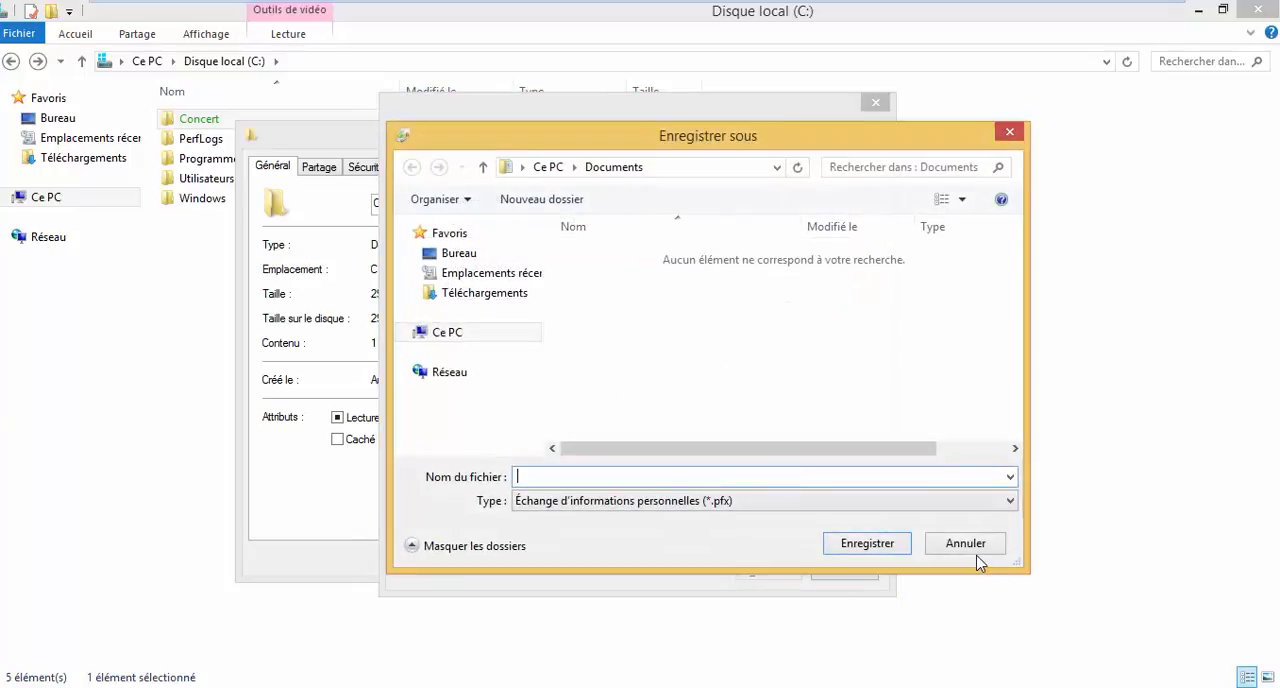
{"action": "left_click", "coordinate": [976, 553]}
{"action": "left_click", "coordinate": [606, 287]}
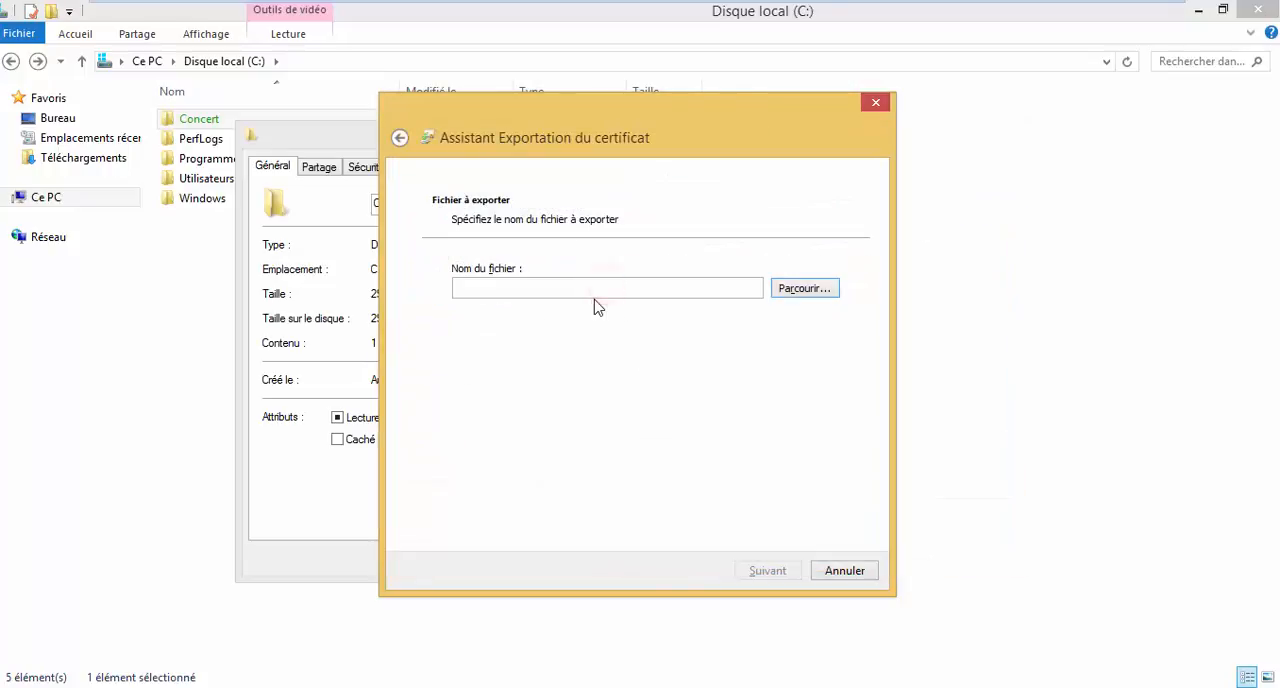
{"action": "left_click", "coordinate": [620, 287]}
{"action": "type", "text": "clé"}
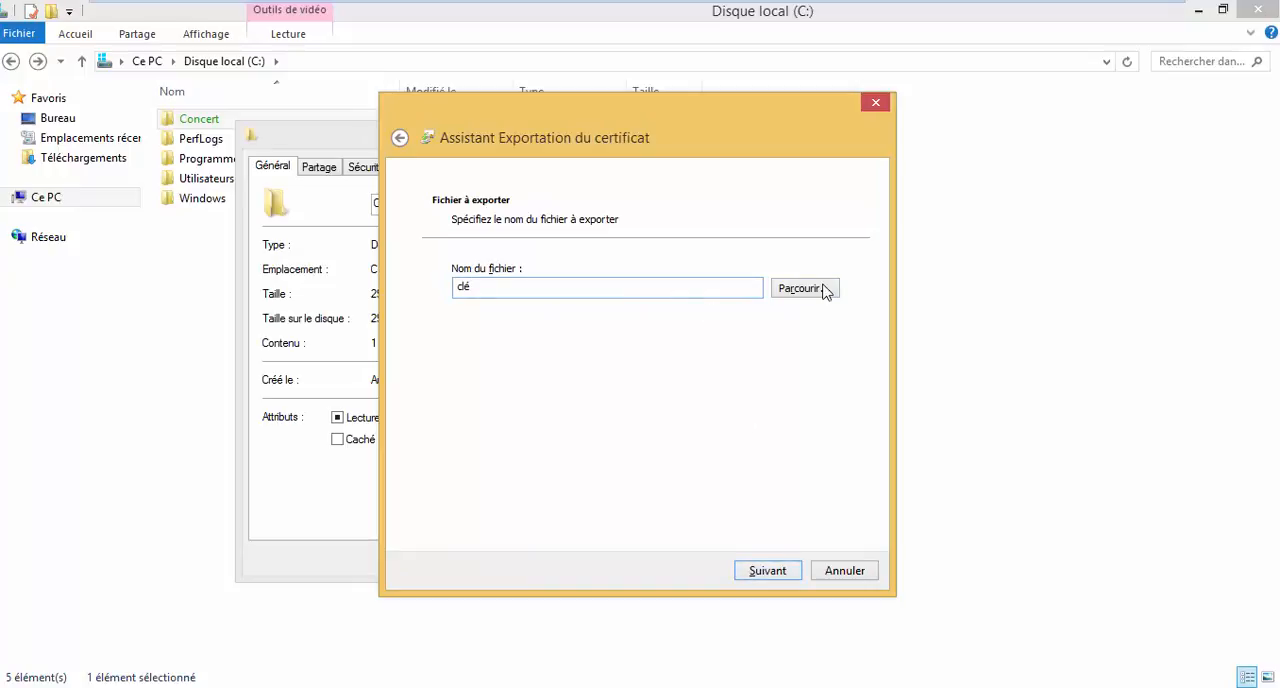
{"action": "left_click", "coordinate": [823, 288]}
{"action": "left_click", "coordinate": [667, 300]}
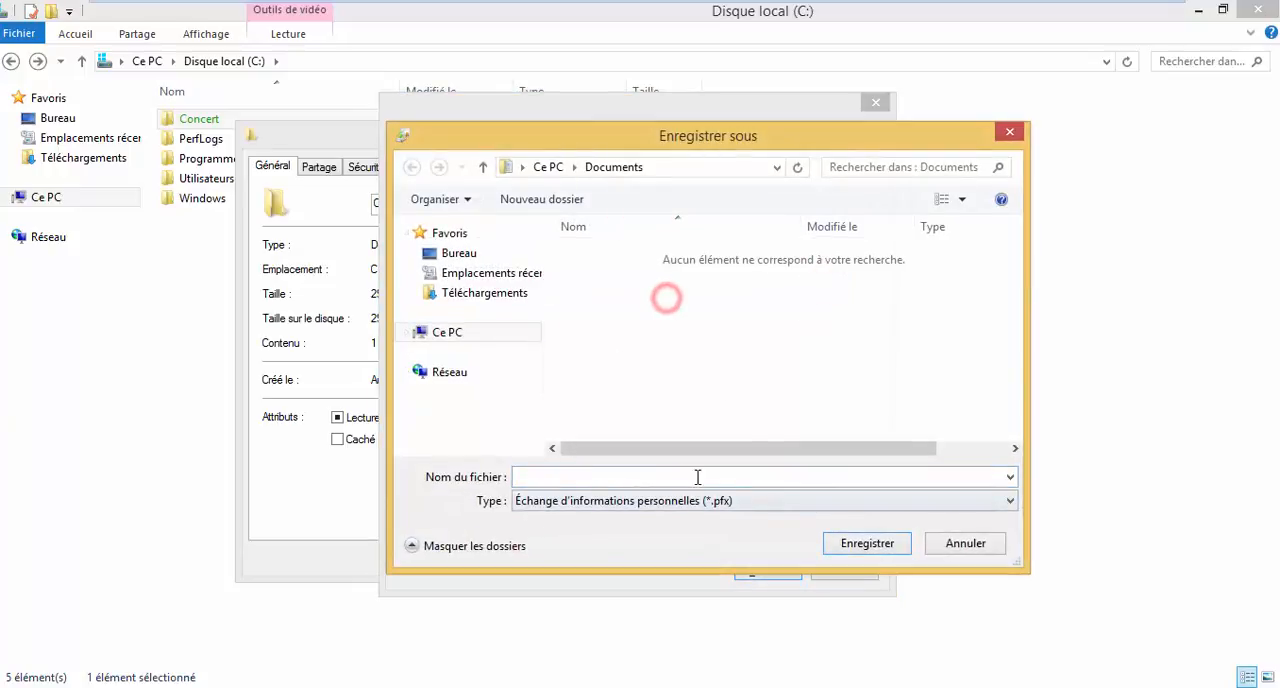
{"action": "left_click", "coordinate": [870, 550]}
{"action": "left_click", "coordinate": [962, 548]}
Complete the certificate export and close the Concert folder's properties.
{"action": "left_click", "coordinate": [785, 571]}
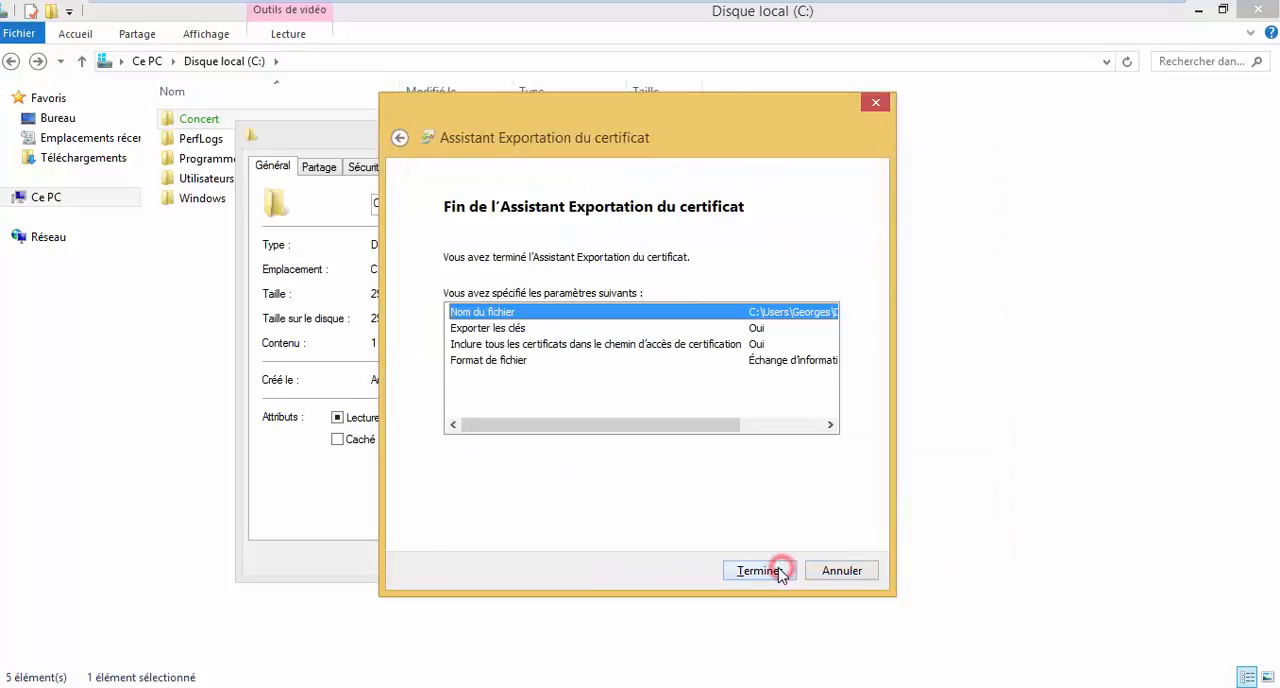
{"action": "left_click", "coordinate": [760, 570]}
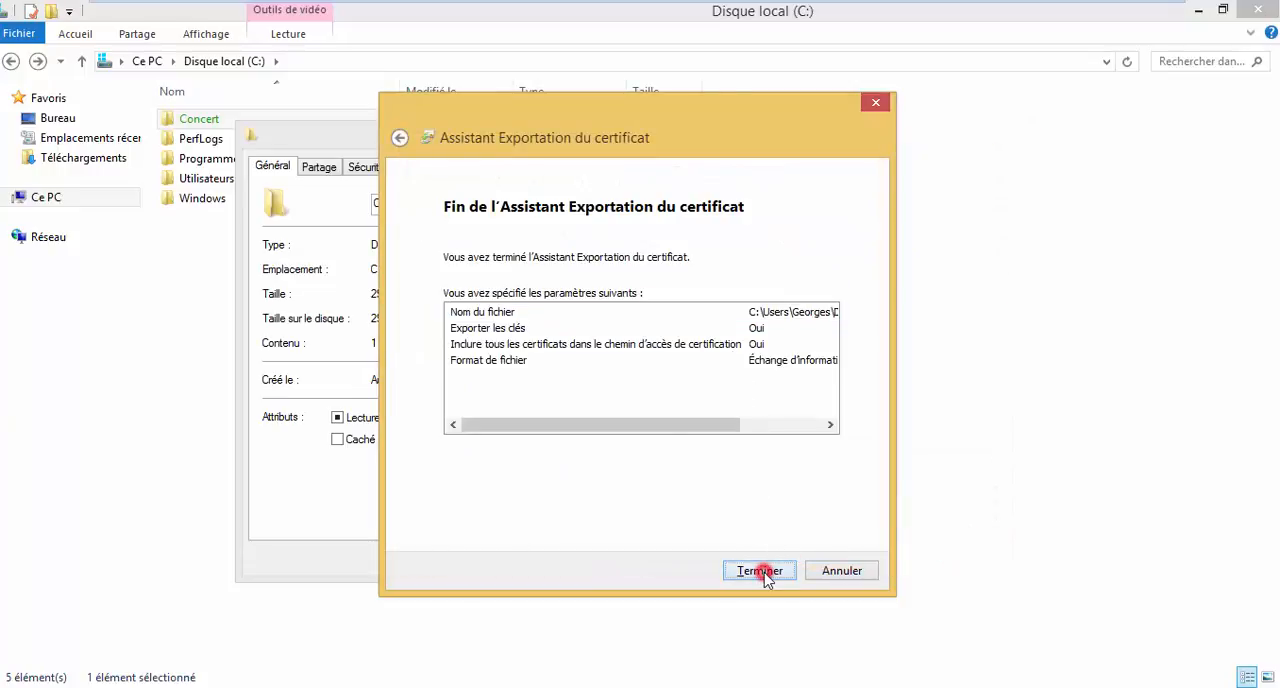
{"action": "left_click", "coordinate": [706, 419]}
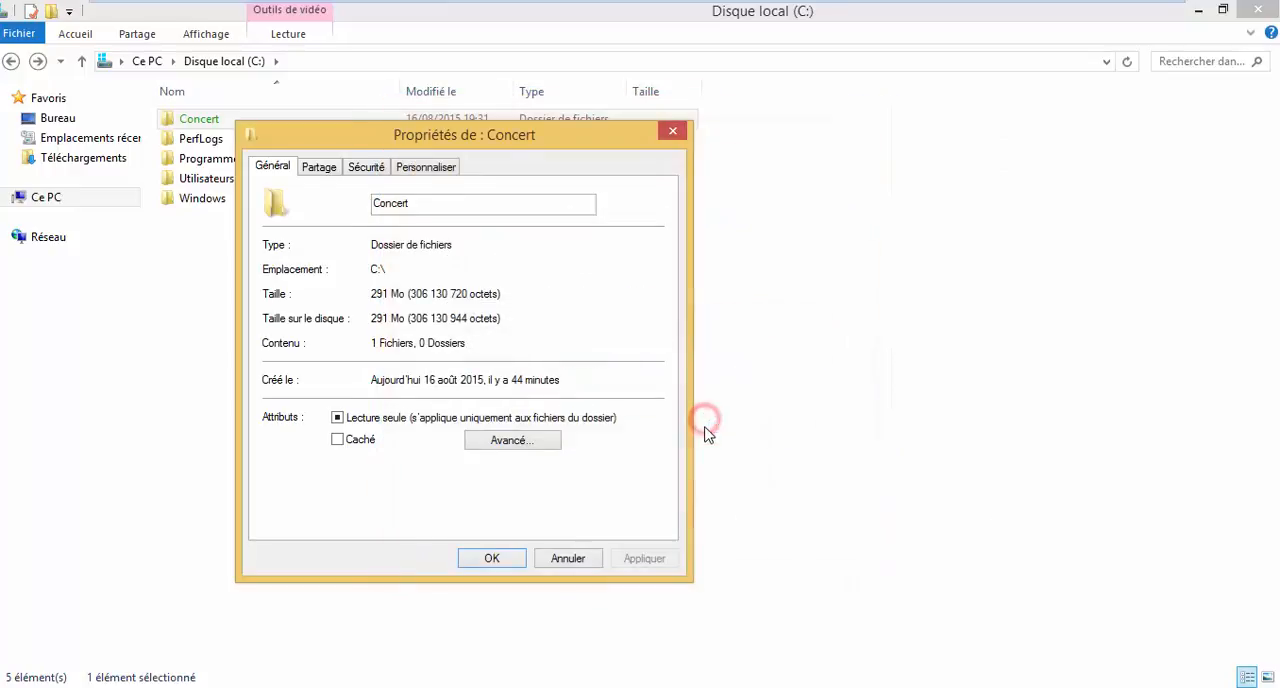
{"action": "left_click", "coordinate": [496, 556]}
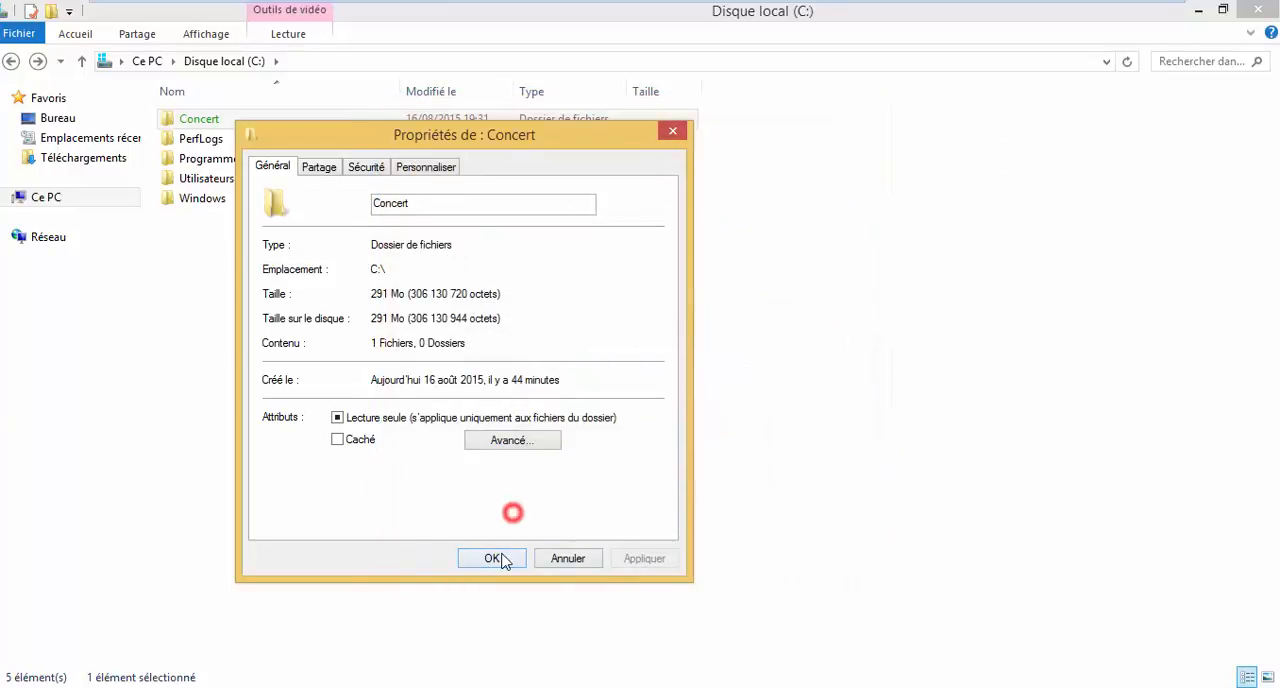
{"action": "left_click", "coordinate": [366, 360]}
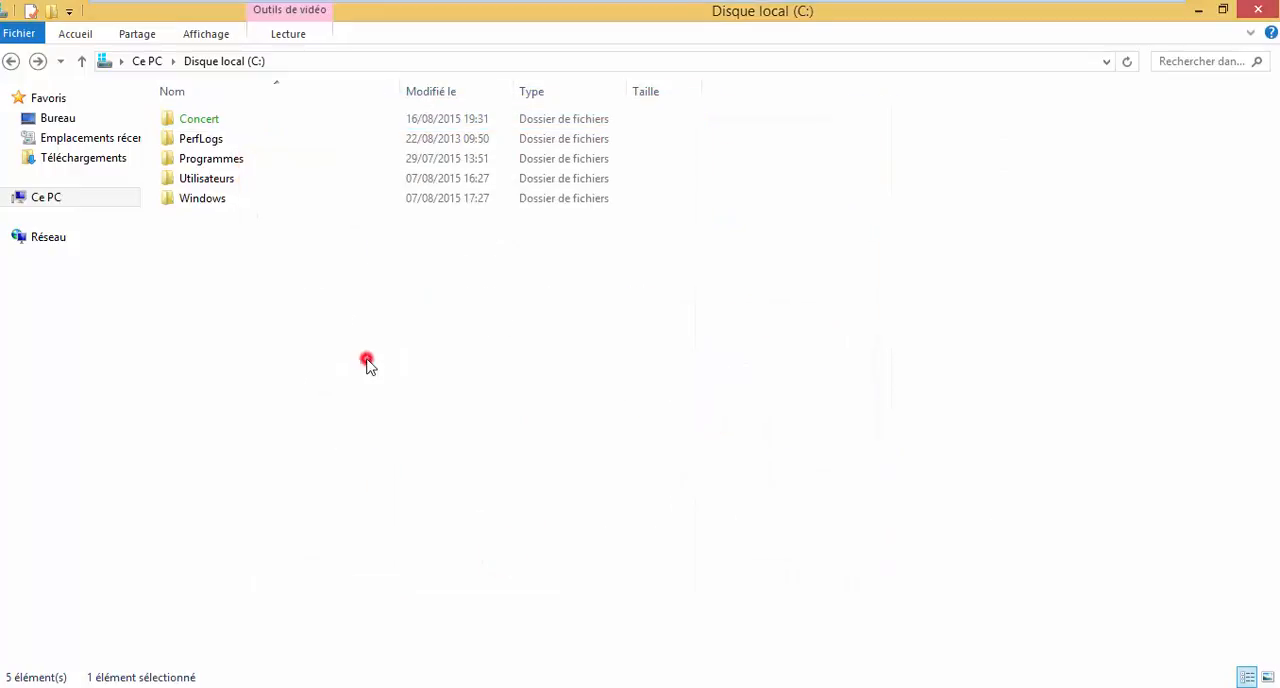
Open the encrypted Concert folder, play its video to check access, and return to the local disk (C:).
{"action": "left_click", "coordinate": [197, 119]}
{"action": "right_click", "coordinate": [220, 121]}
{"action": "left_click", "coordinate": [254, 130]}
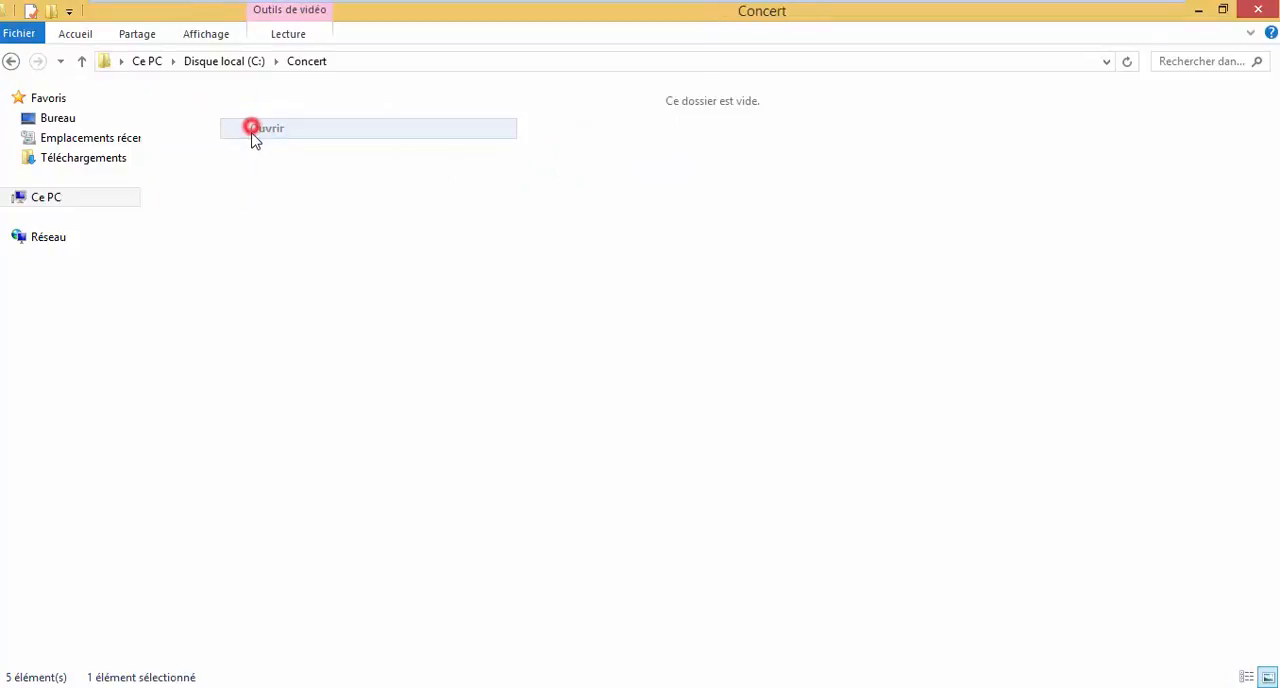
{"action": "double_click", "coordinate": [229, 150]}
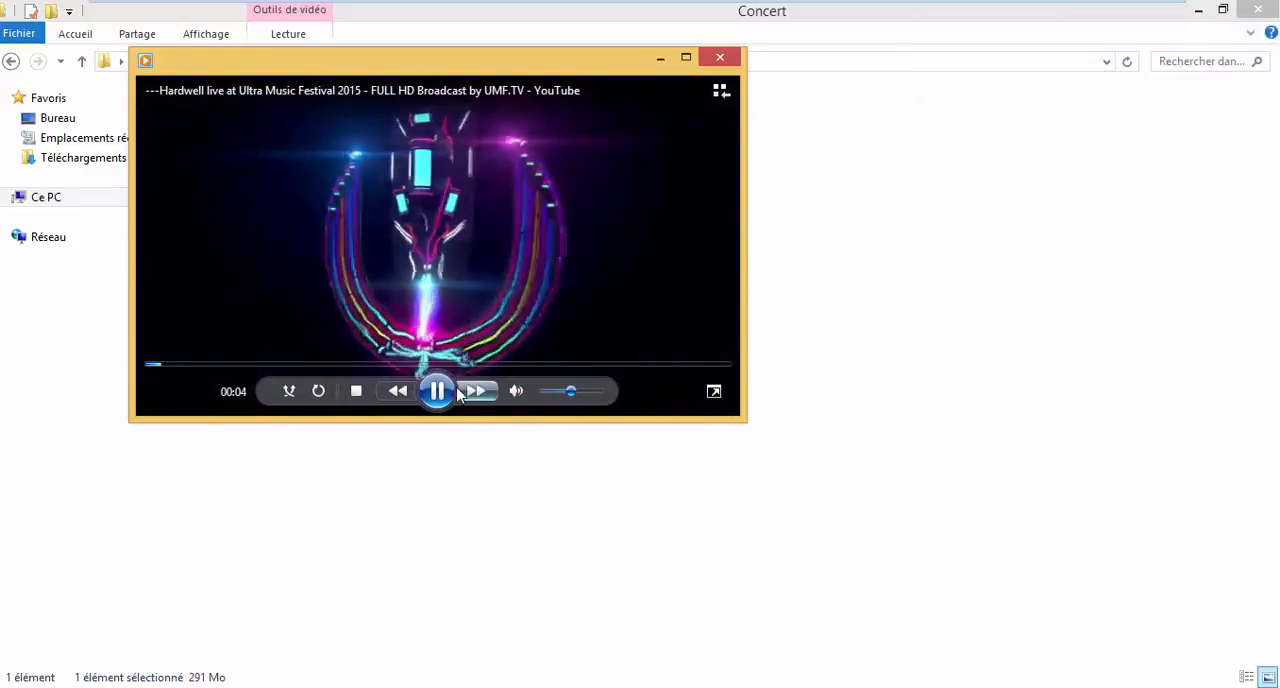
{"action": "left_click", "coordinate": [720, 57]}
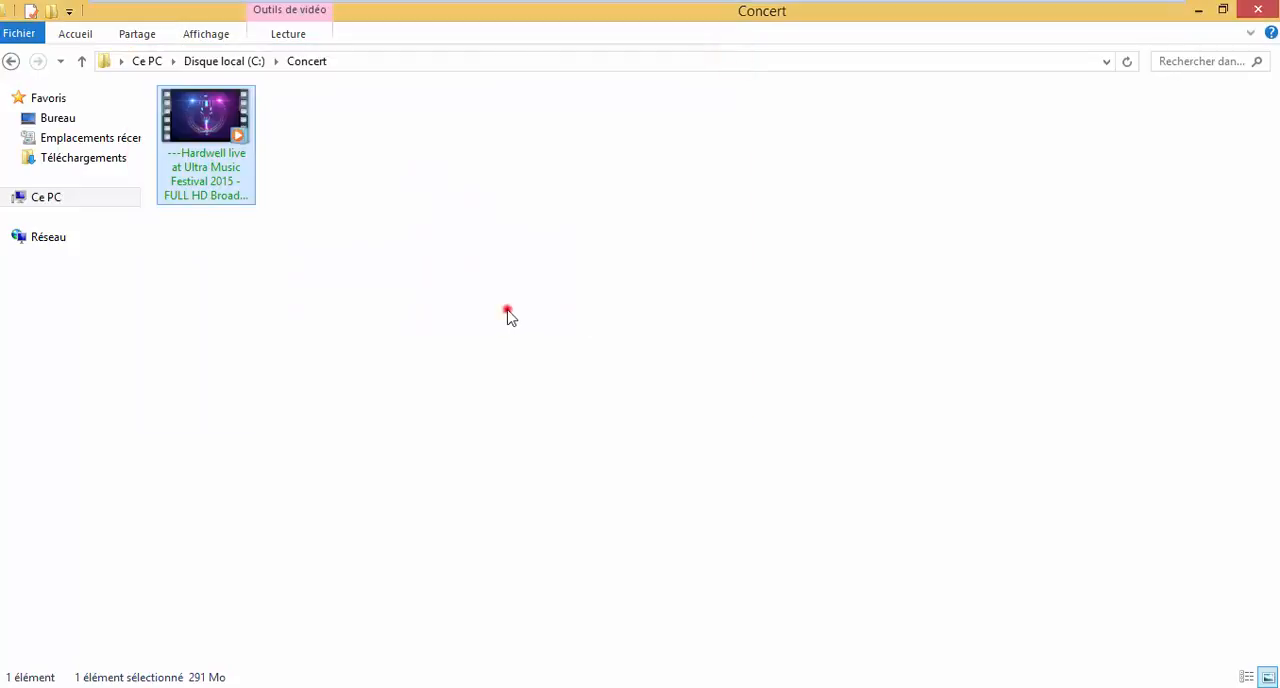
{"action": "left_click", "coordinate": [11, 61]}
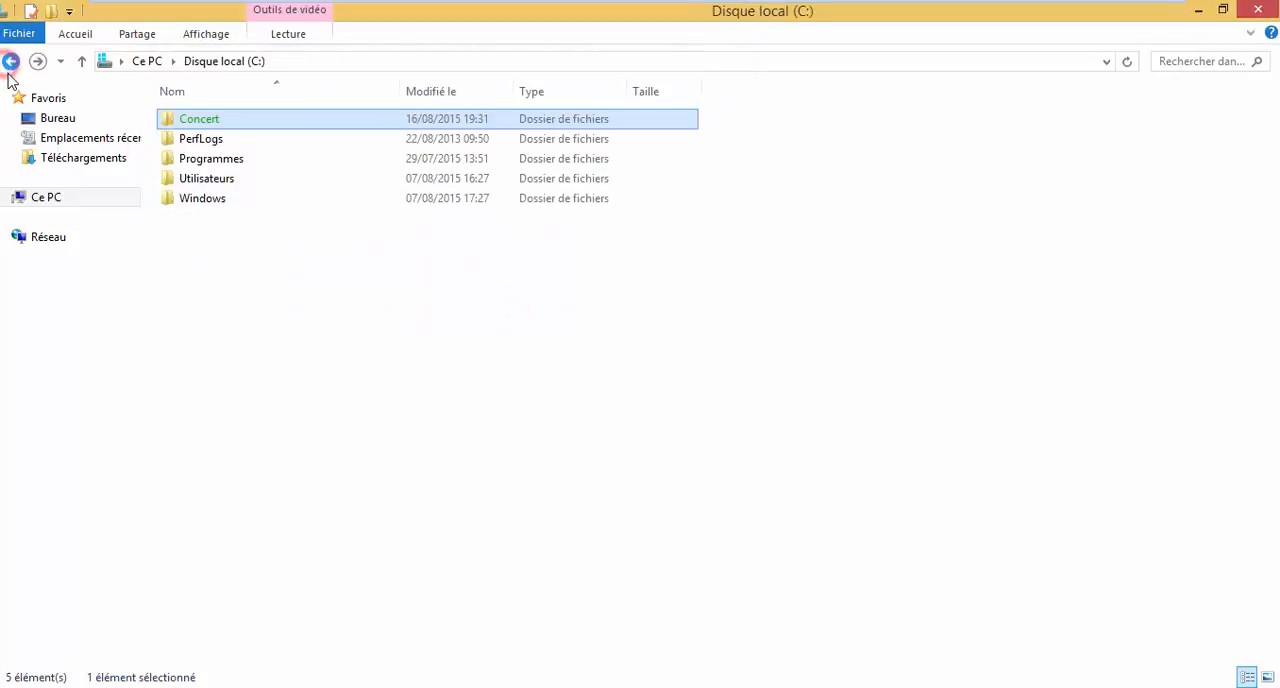